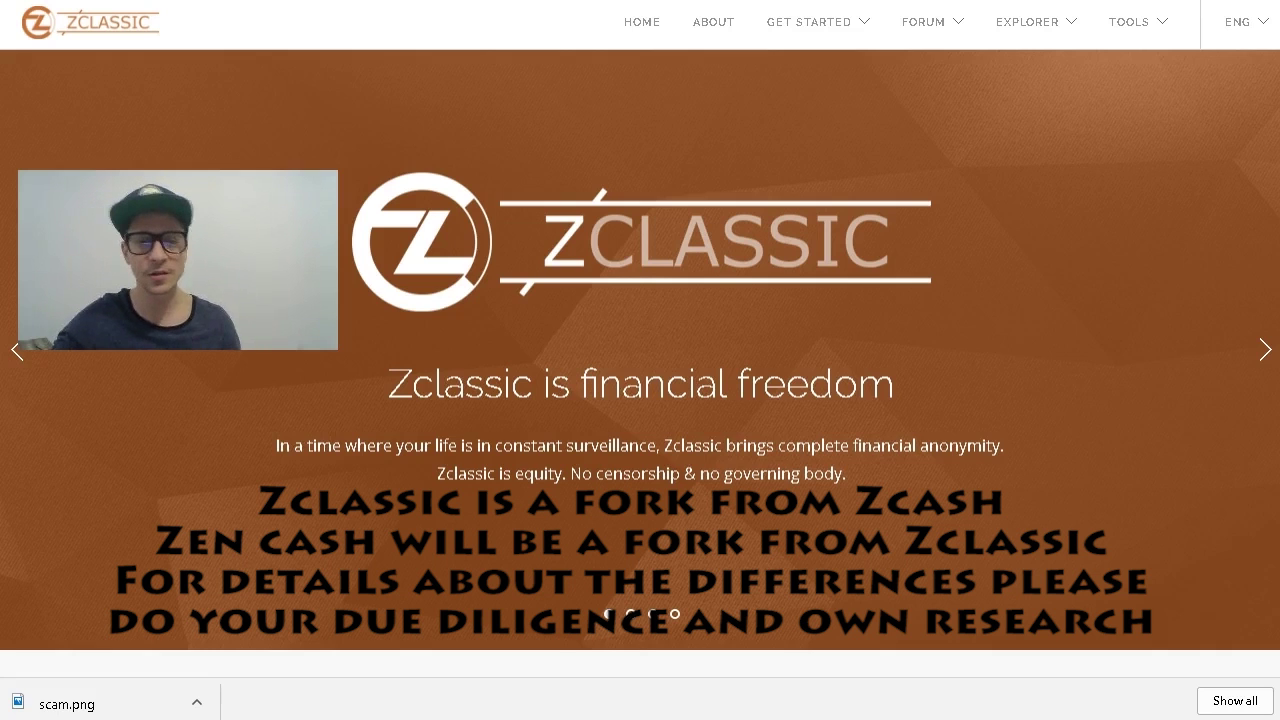
# Scroll to the ZCL price chart and read prices at an earlier date and the 5/8 trough.
pyautogui.scroll(-3, 698, 478)
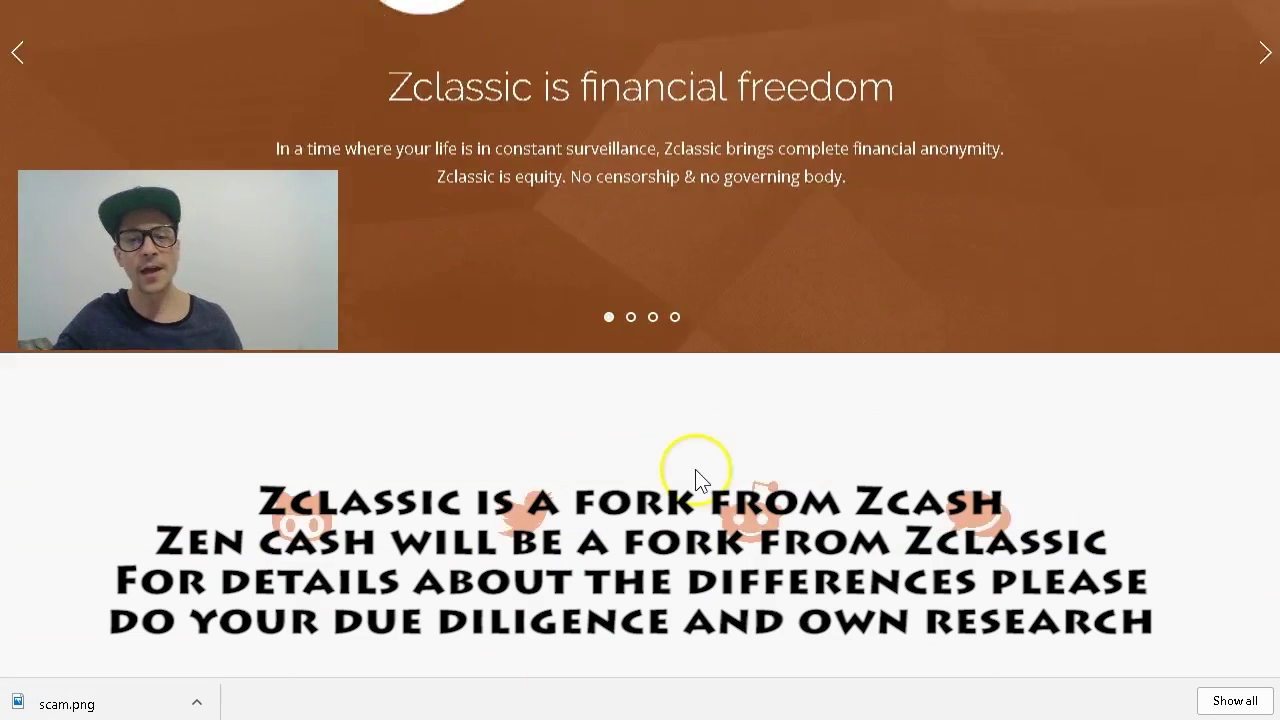
pyautogui.scroll(-5, 695, 469)
pyautogui.scroll(-2, 695, 469)
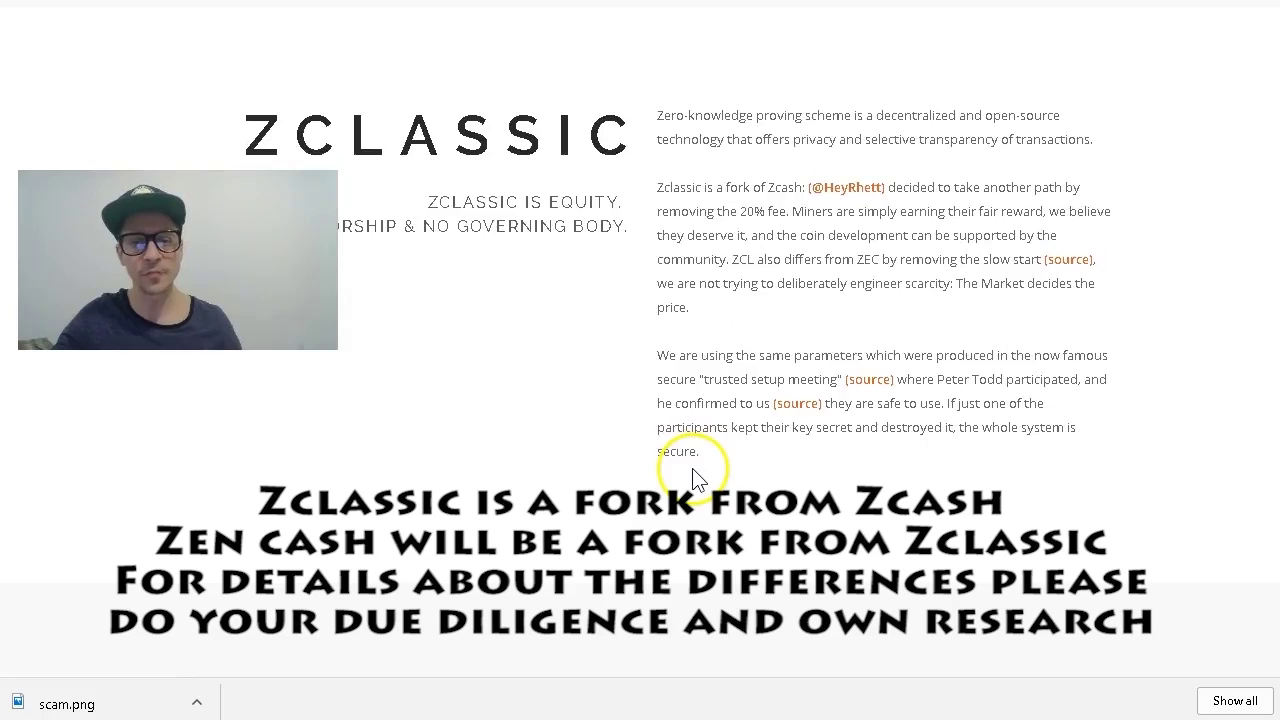
pyautogui.scroll(-3, 697, 478)
pyautogui.scroll(-3, 697, 478)
pyautogui.scroll(4, 697, 478)
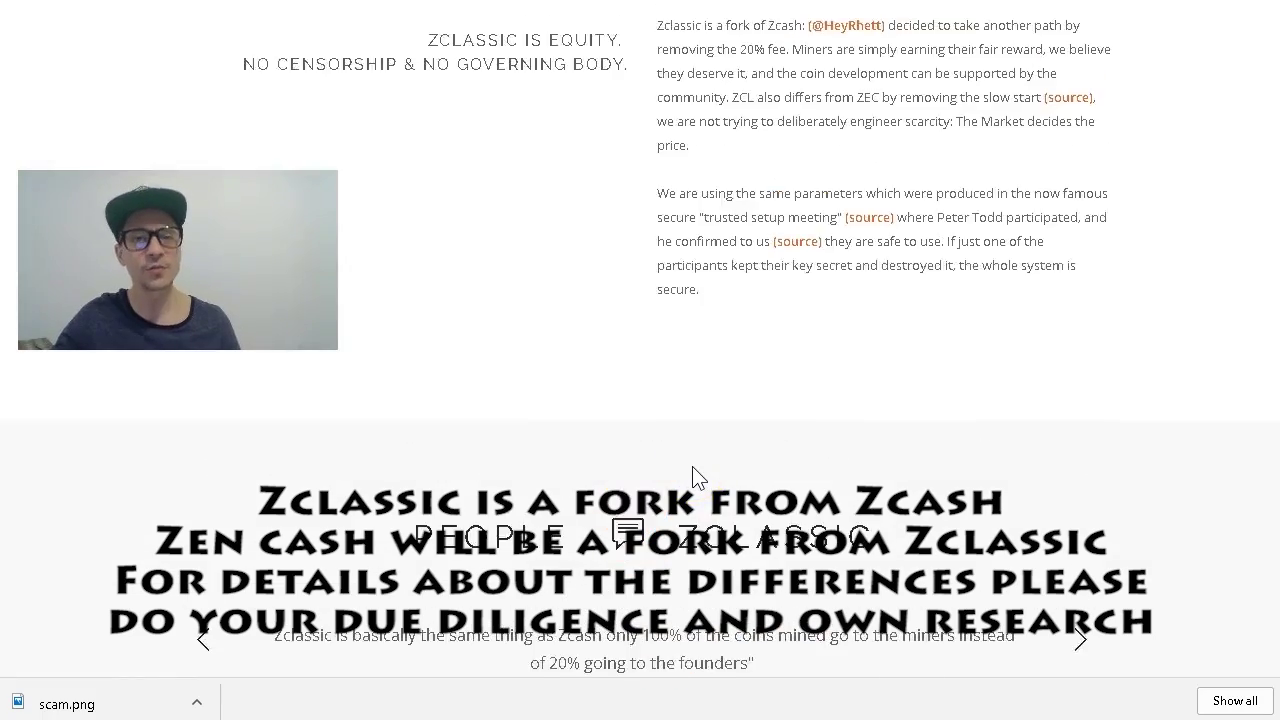
pyautogui.scroll(3, 692, 466)
pyautogui.scroll(5, 692, 466)
pyautogui.scroll(2, 692, 466)
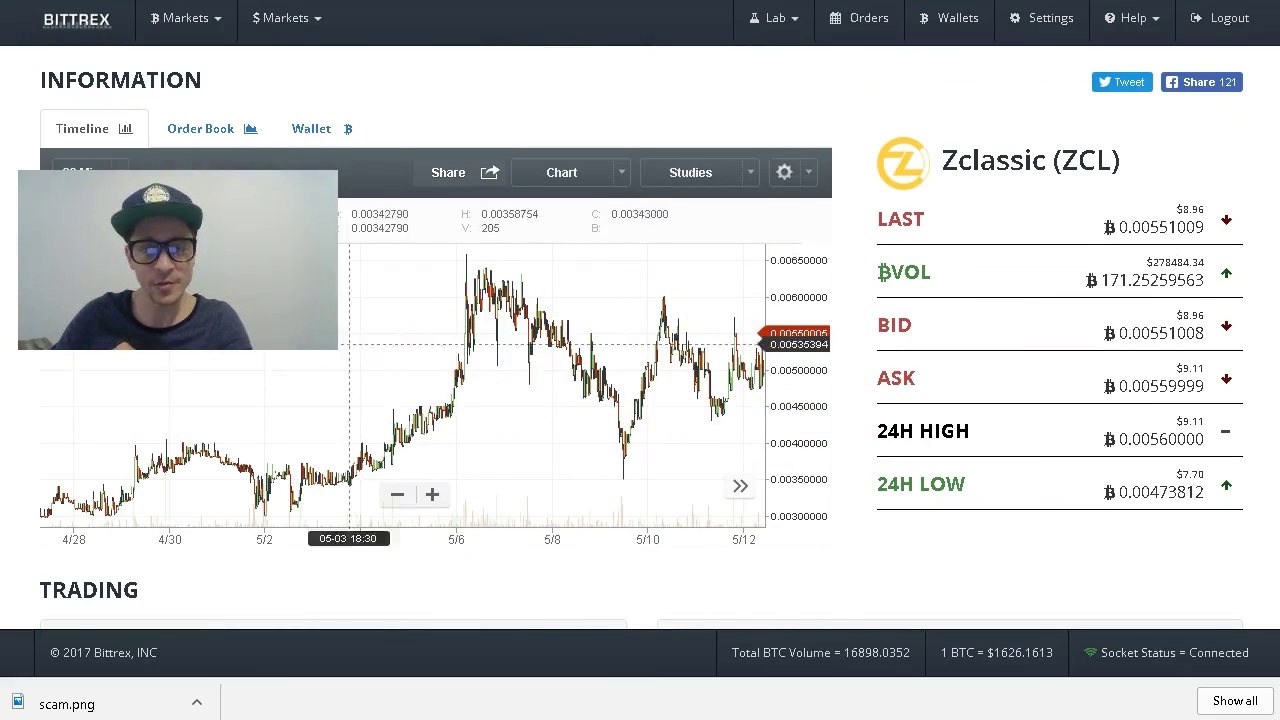
pyautogui.click(357, 451)
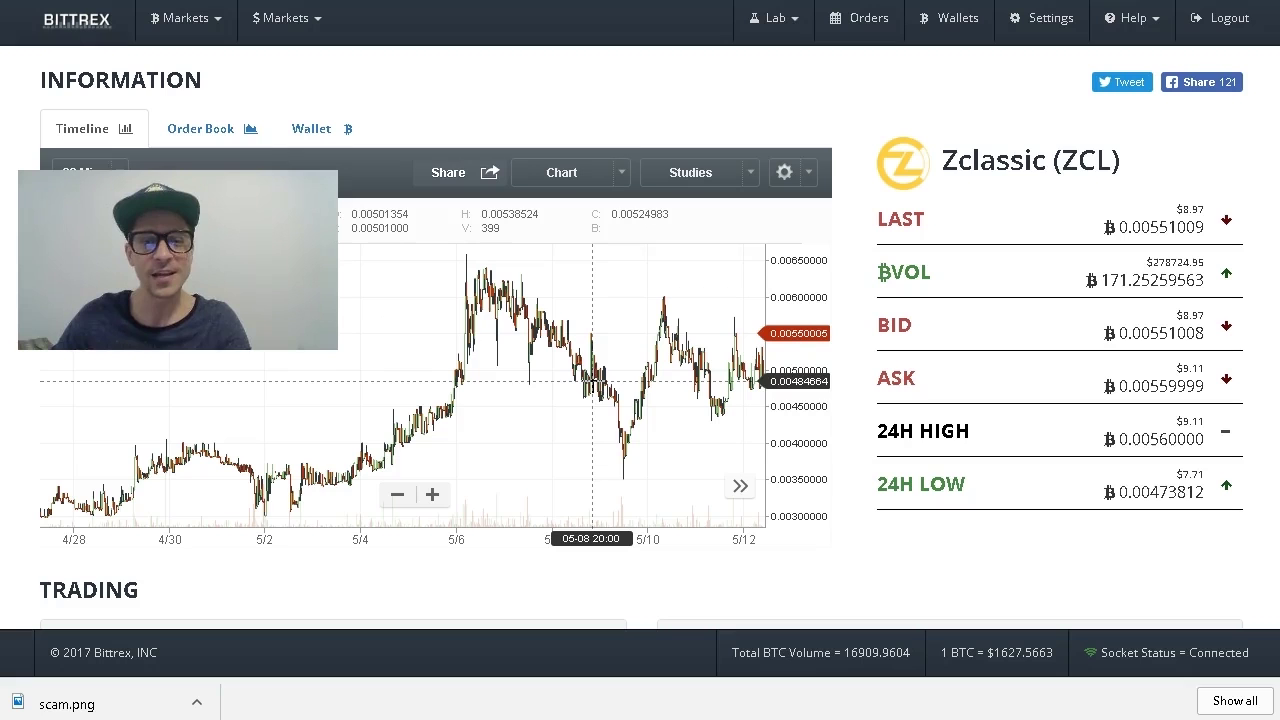
pyautogui.click(575, 368)
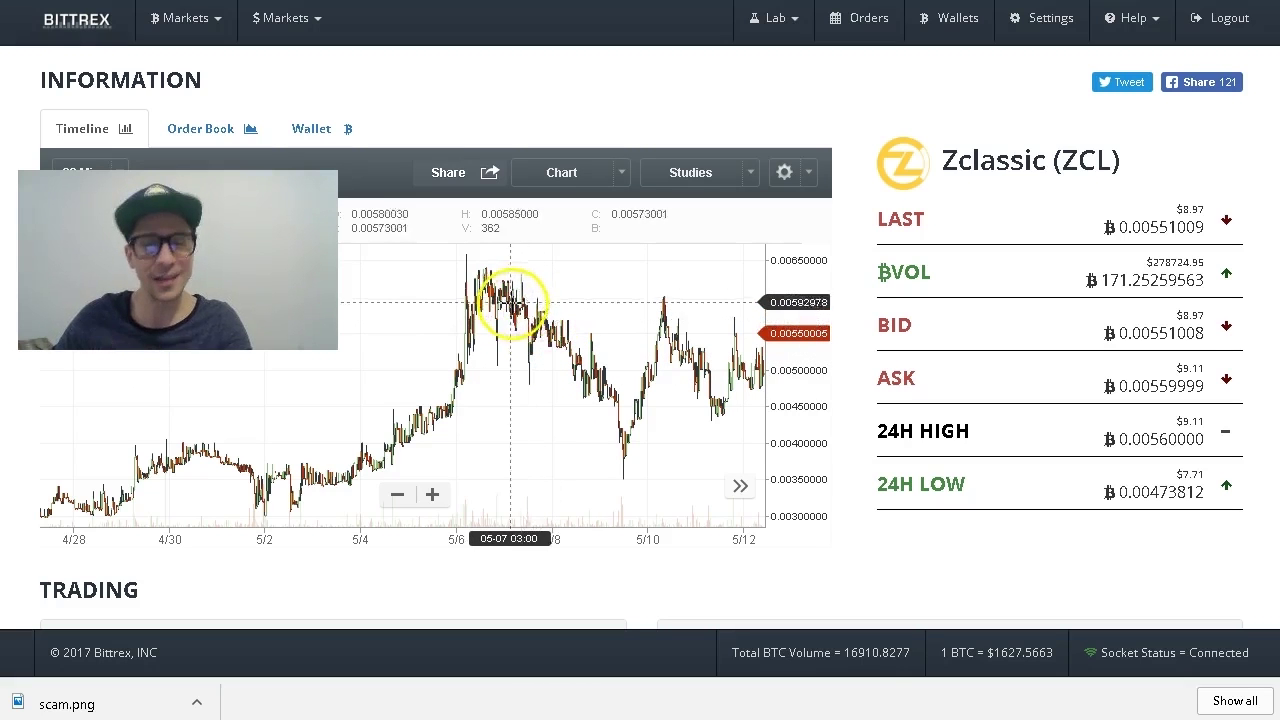
# Read the 5/6 peak and 5/9 dip prices, then open the Windows wallet installation guide.
pyautogui.click(557, 341)
pyautogui.click(624, 442)
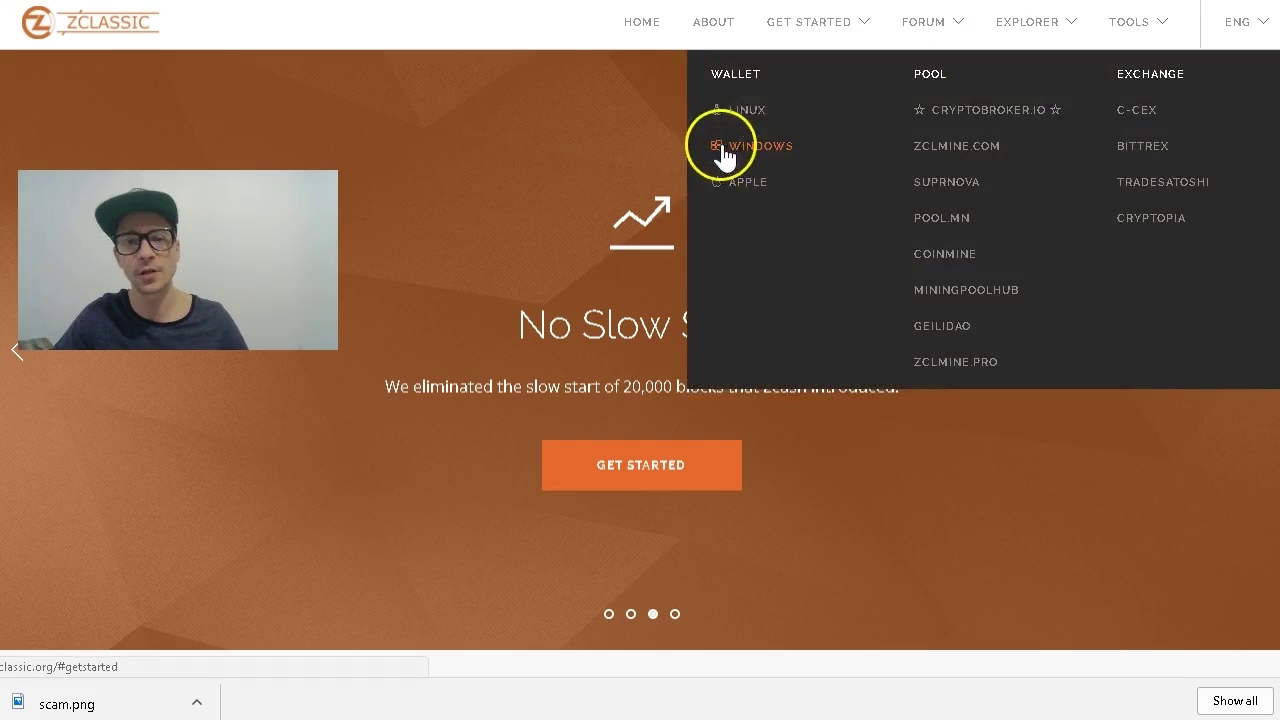
pyautogui.click(745, 147)
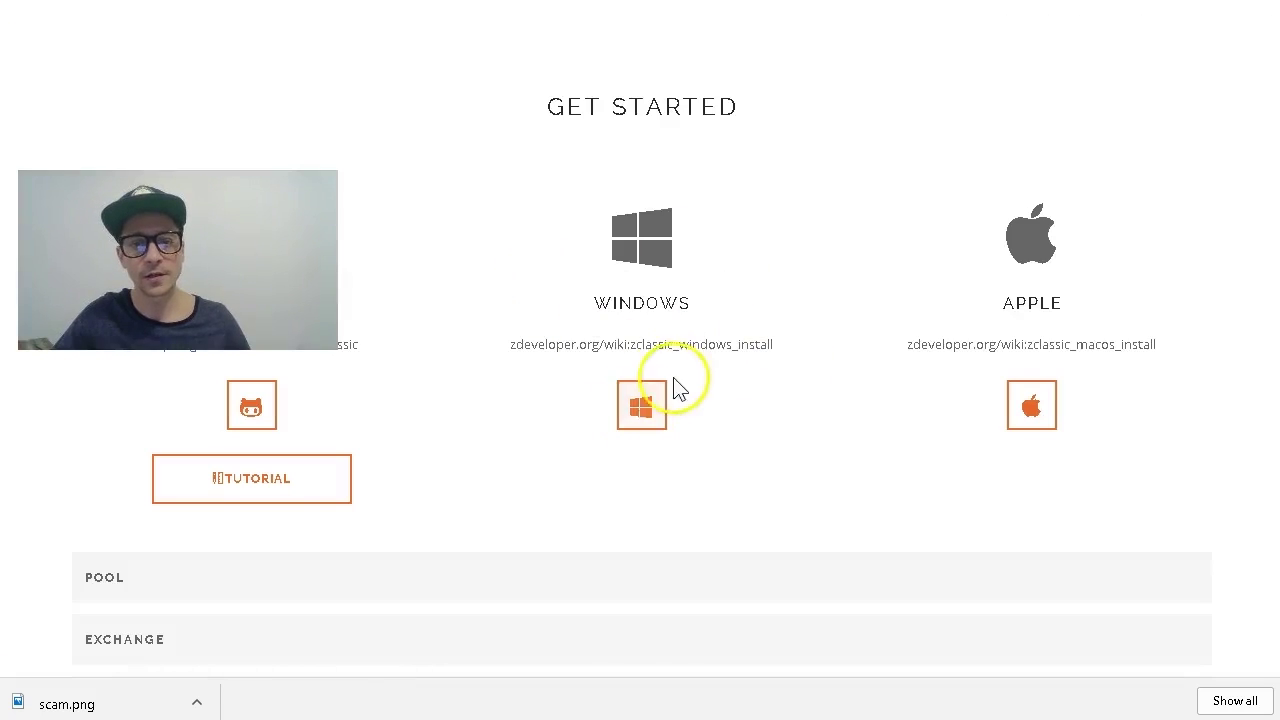
pyautogui.click(641, 405)
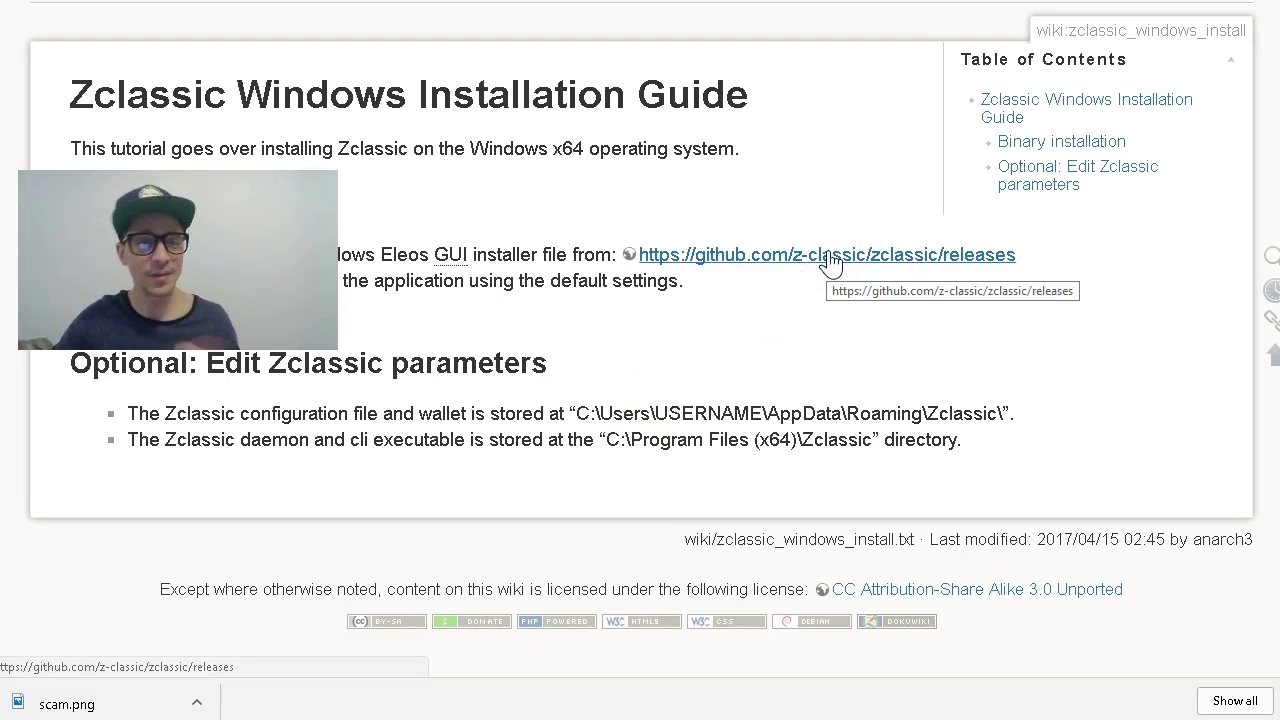
# Follow the github.com/z-classic/zclassic/releases link to the v1.0.8-1 release page.
pyautogui.click(795, 262)
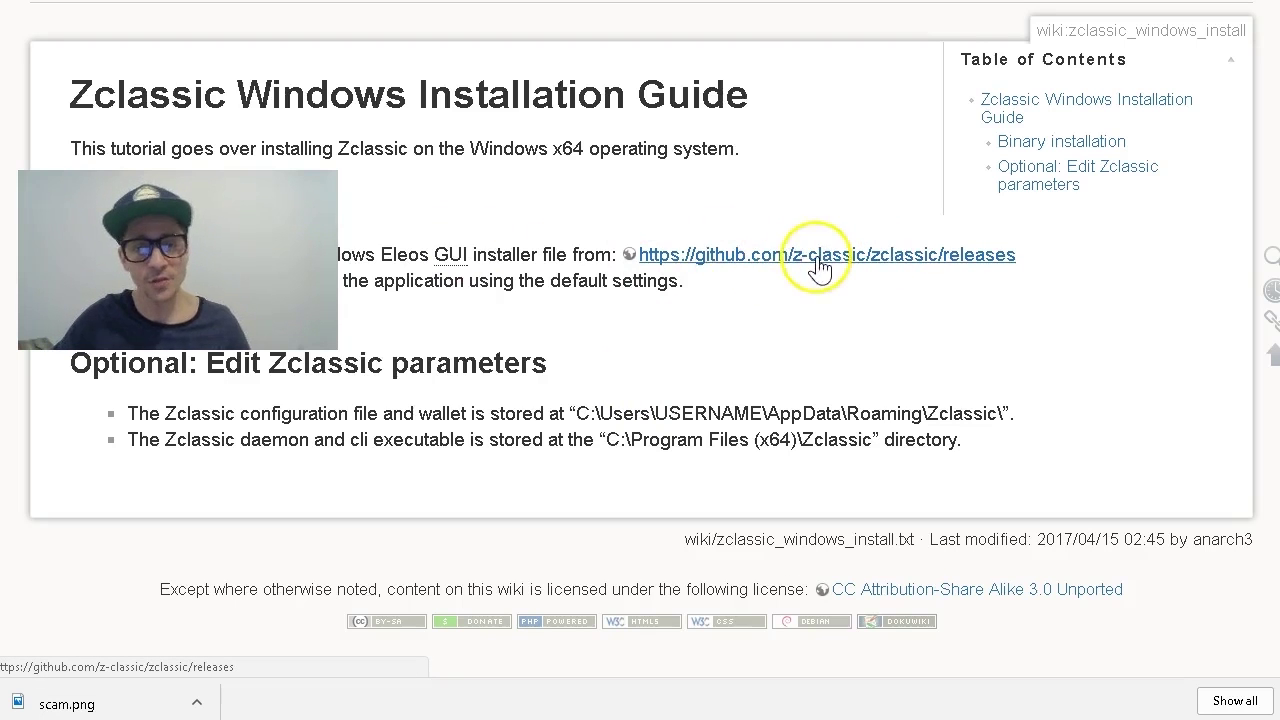
pyautogui.click(775, 250)
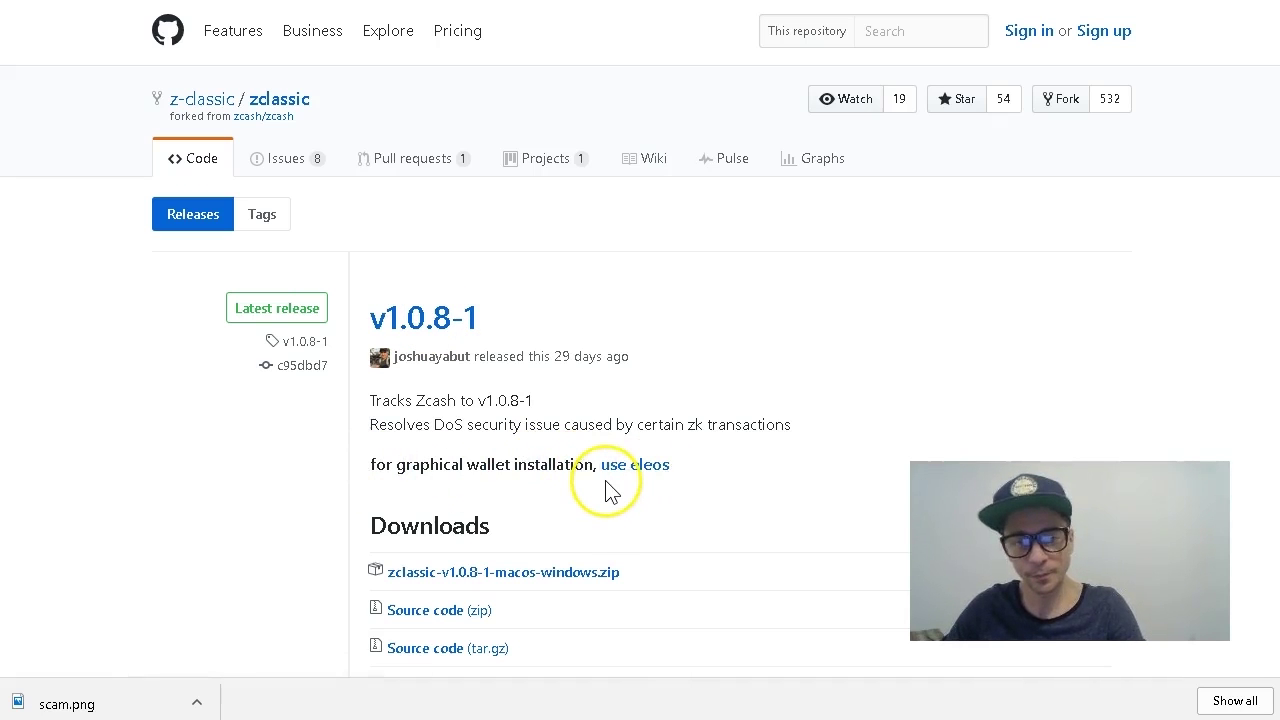
# Follow the 'use eleos' link to the Eleos v0.0.4 release and scroll to its downloads.
pyautogui.click(630, 466)
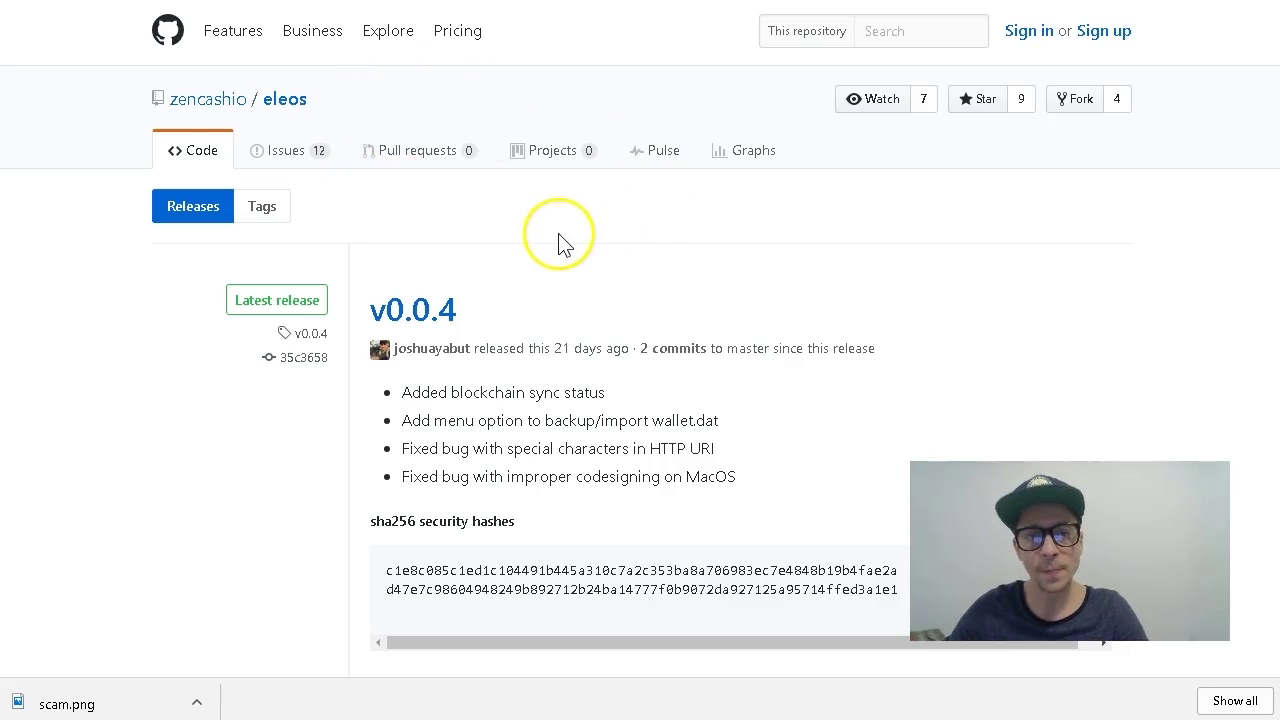
pyautogui.scroll(-1, 550, 248)
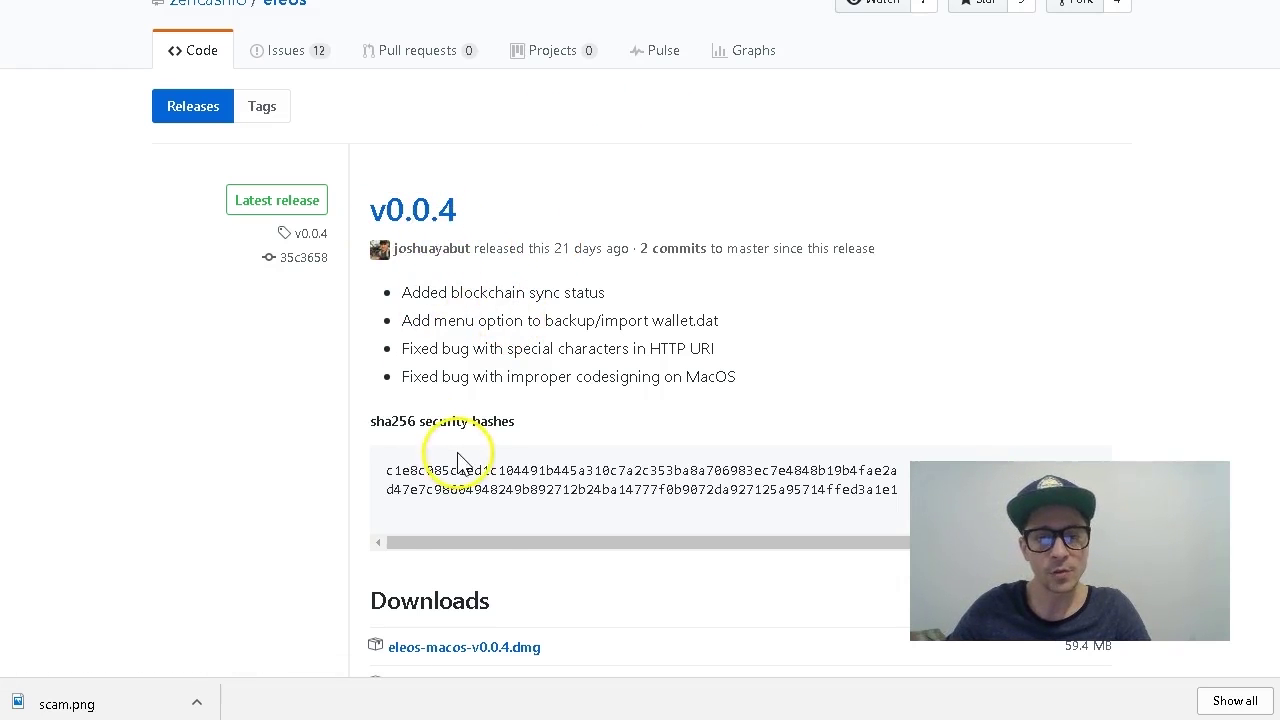
pyautogui.scroll(-1, 462, 465)
pyautogui.scroll(-1, 475, 565)
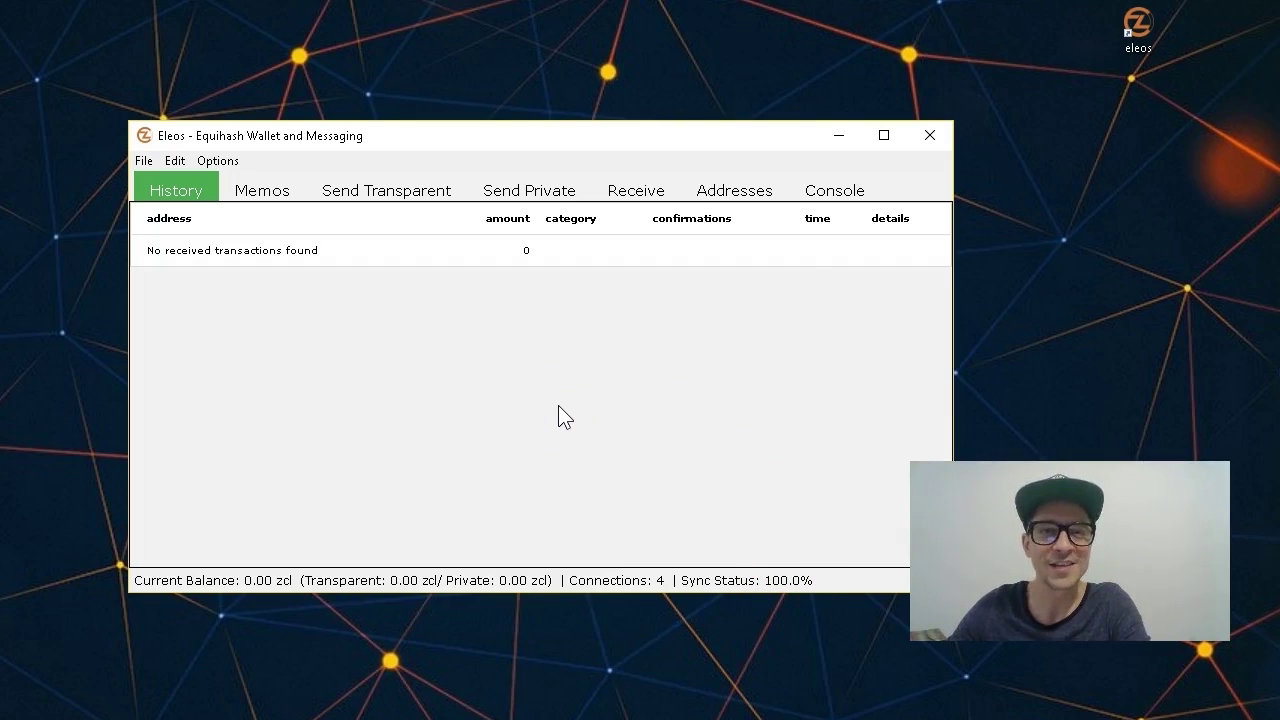
# View the wallet's empty transparent and private address list, glancing at the File and Options menus.
pyautogui.click(141, 162)
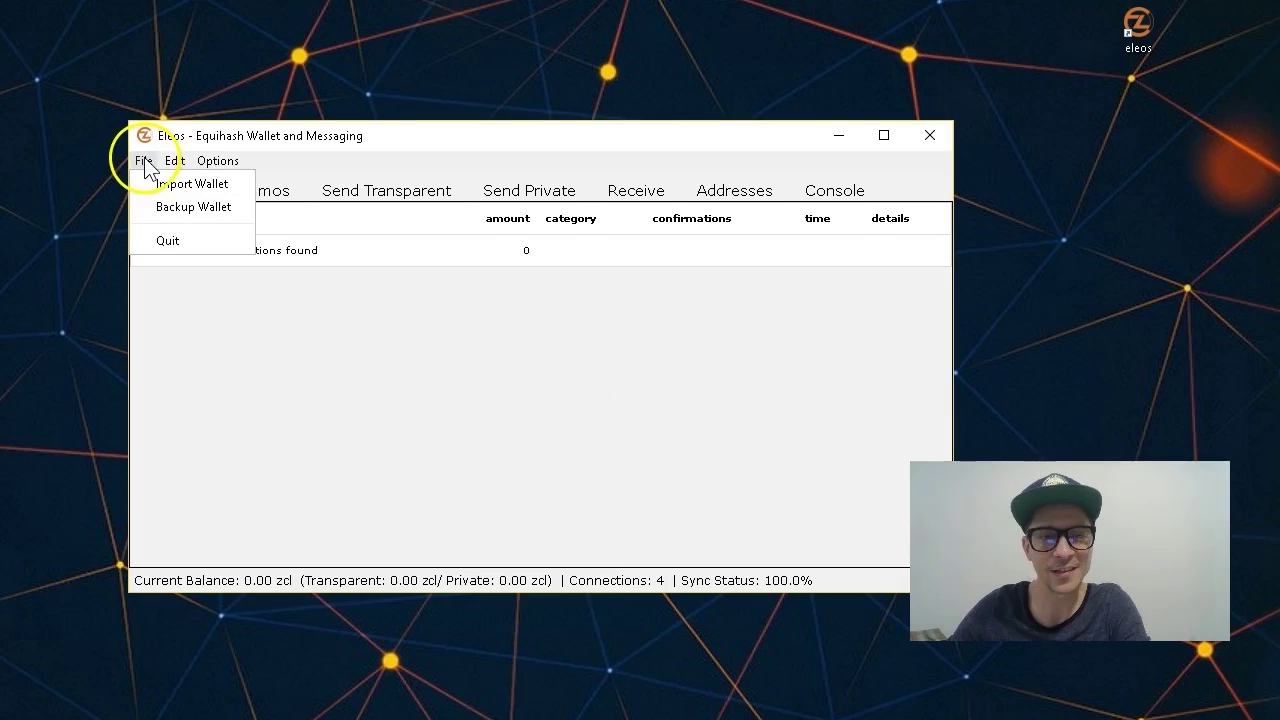
pyautogui.click(705, 196)
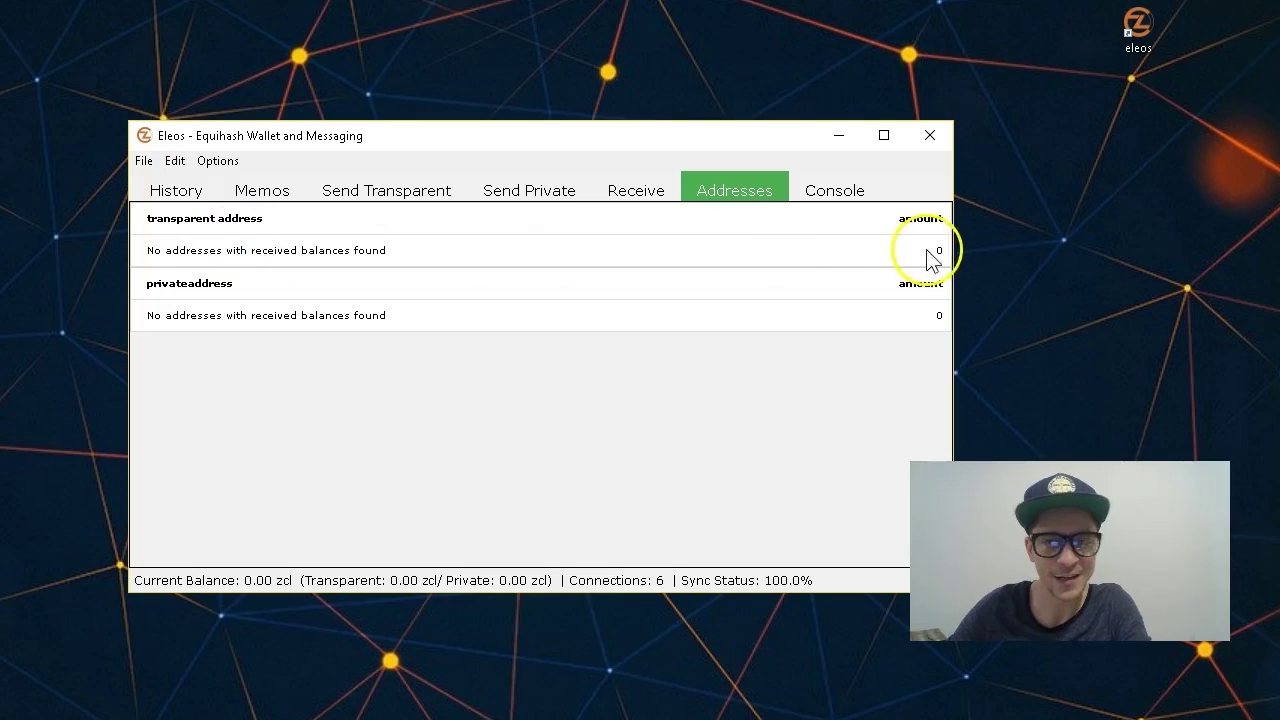
pyautogui.click(176, 163)
pyautogui.moveTo(217, 161)
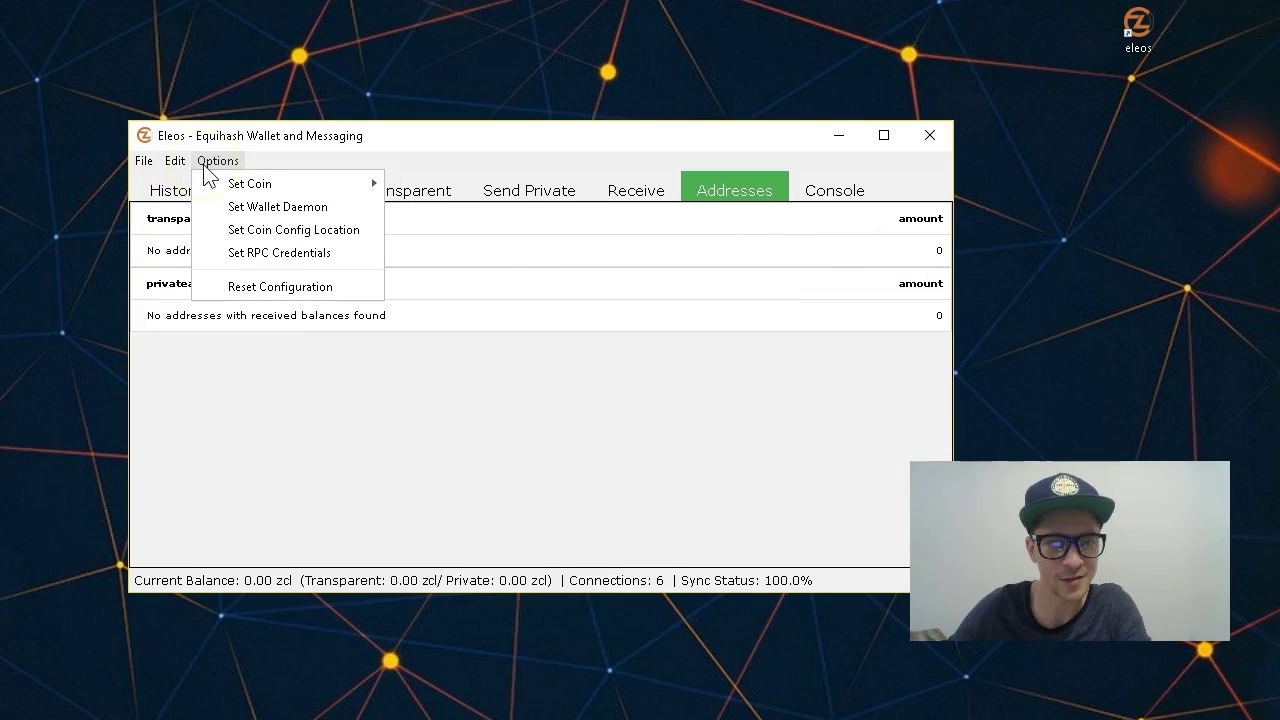
pyautogui.click(523, 266)
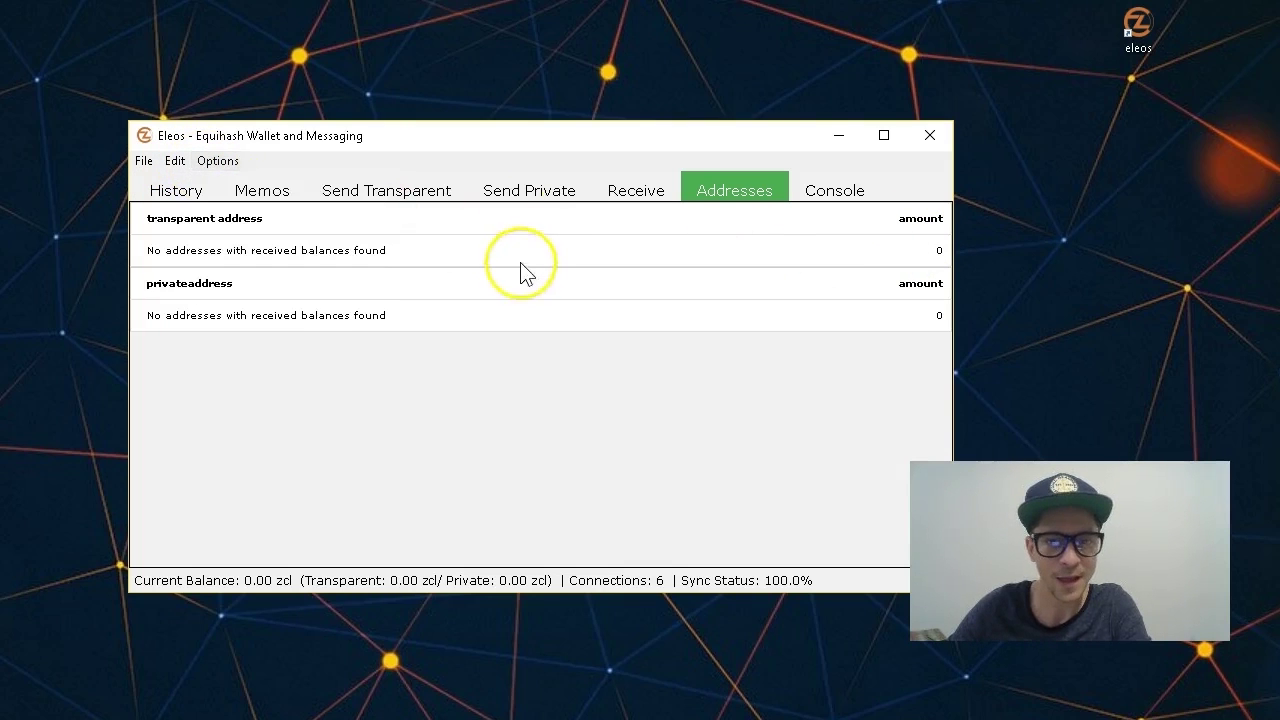
# Show the Receive form with empty receiving address, description and amount fields.
pyautogui.click(650, 197)
pyautogui.click(255, 261)
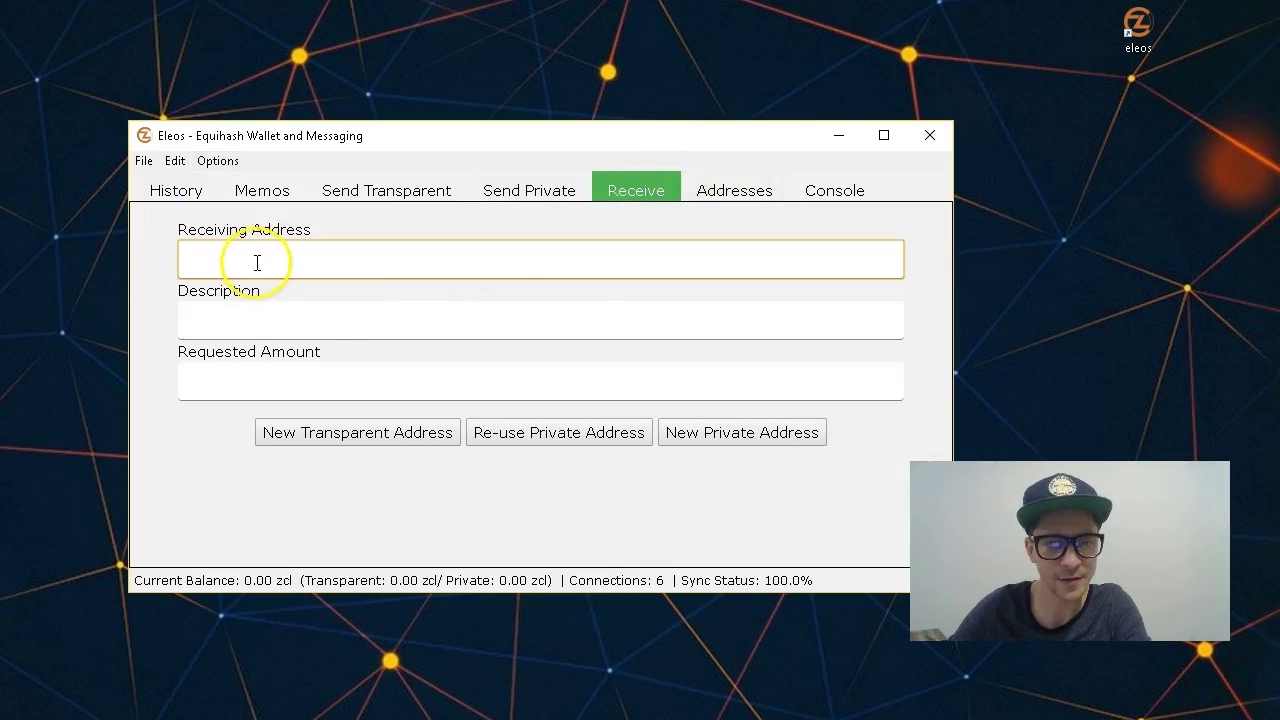
pyautogui.click(630, 198)
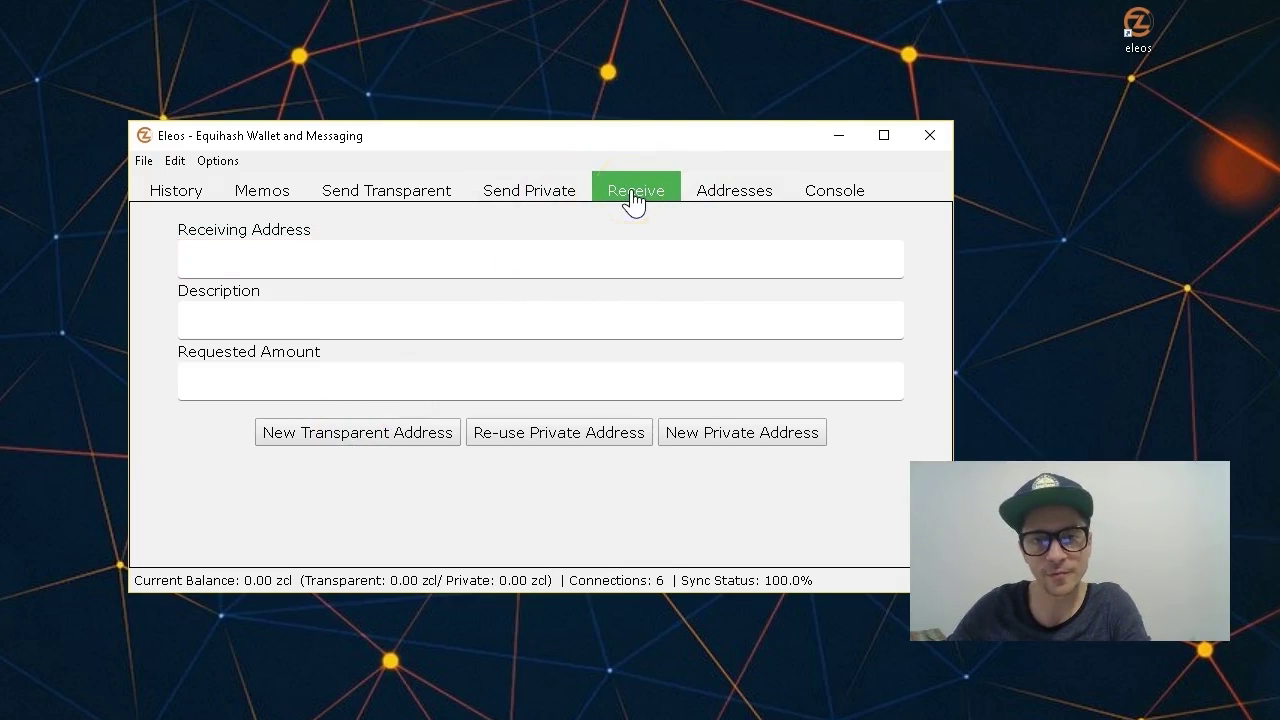
pyautogui.click(228, 265)
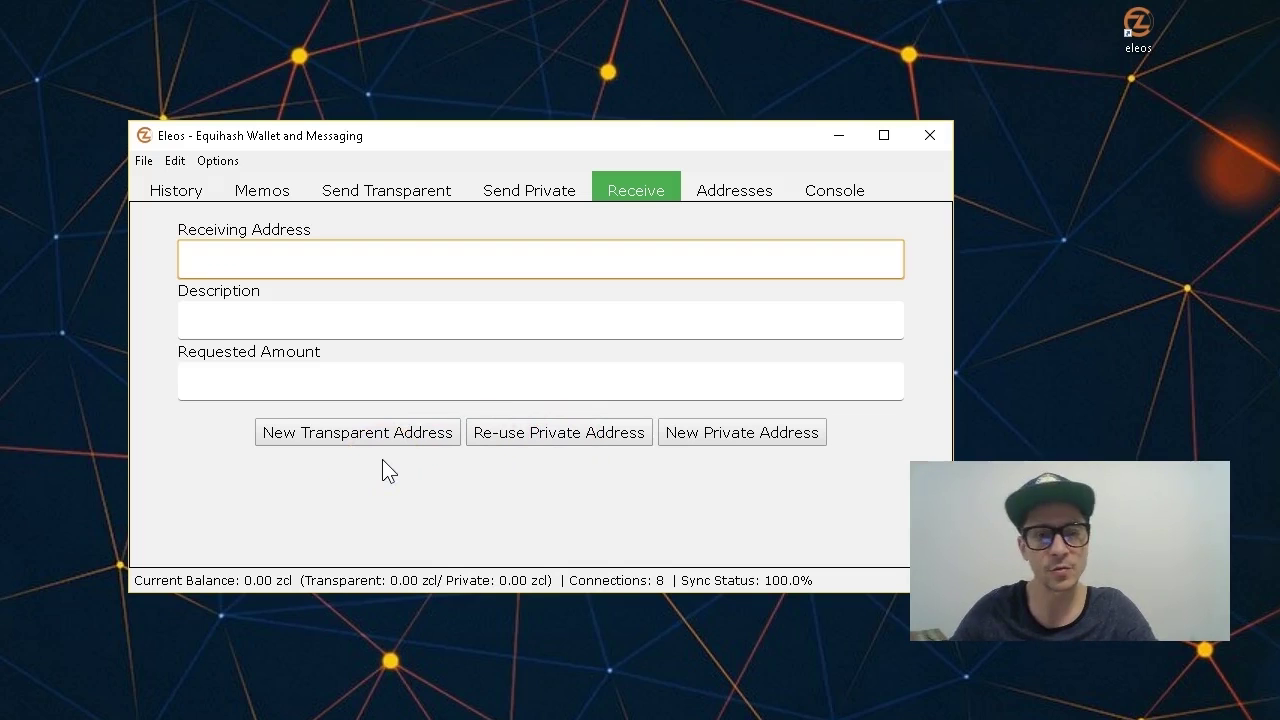
# Generate a new transparent address described as address1 and select it for copying.
pyautogui.click(350, 440)
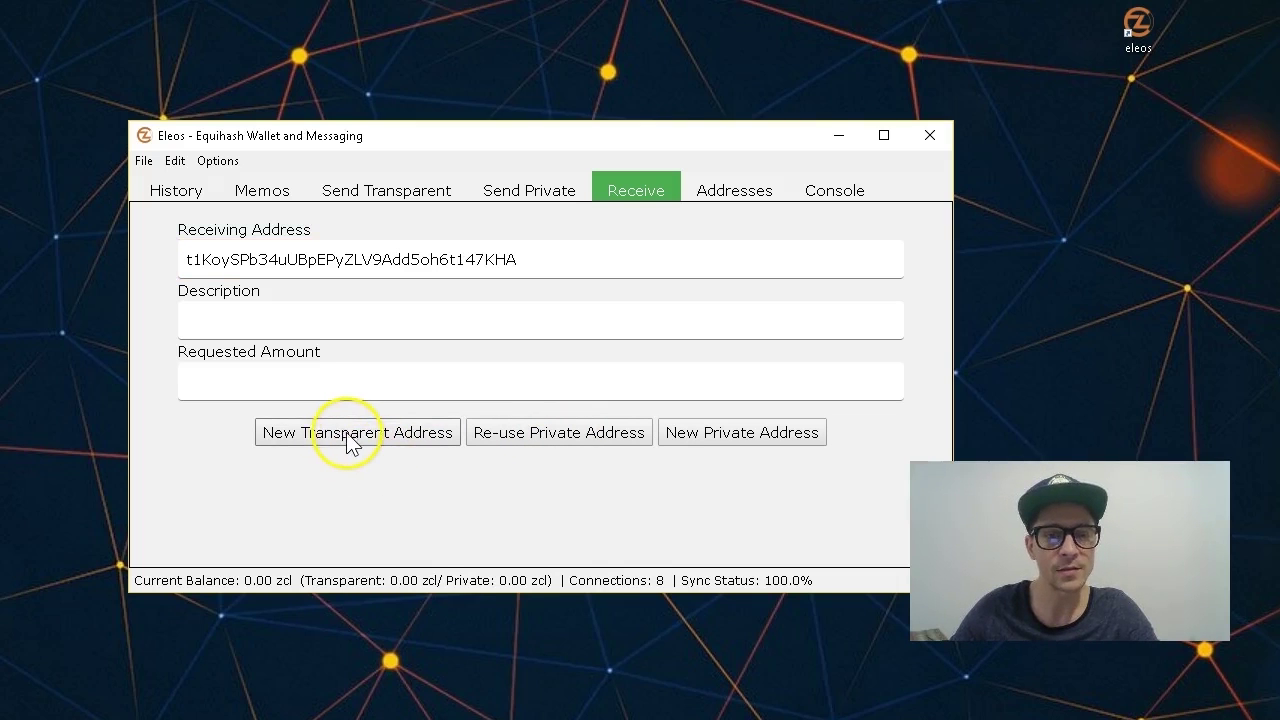
pyautogui.click(222, 320)
pyautogui.write('address1')
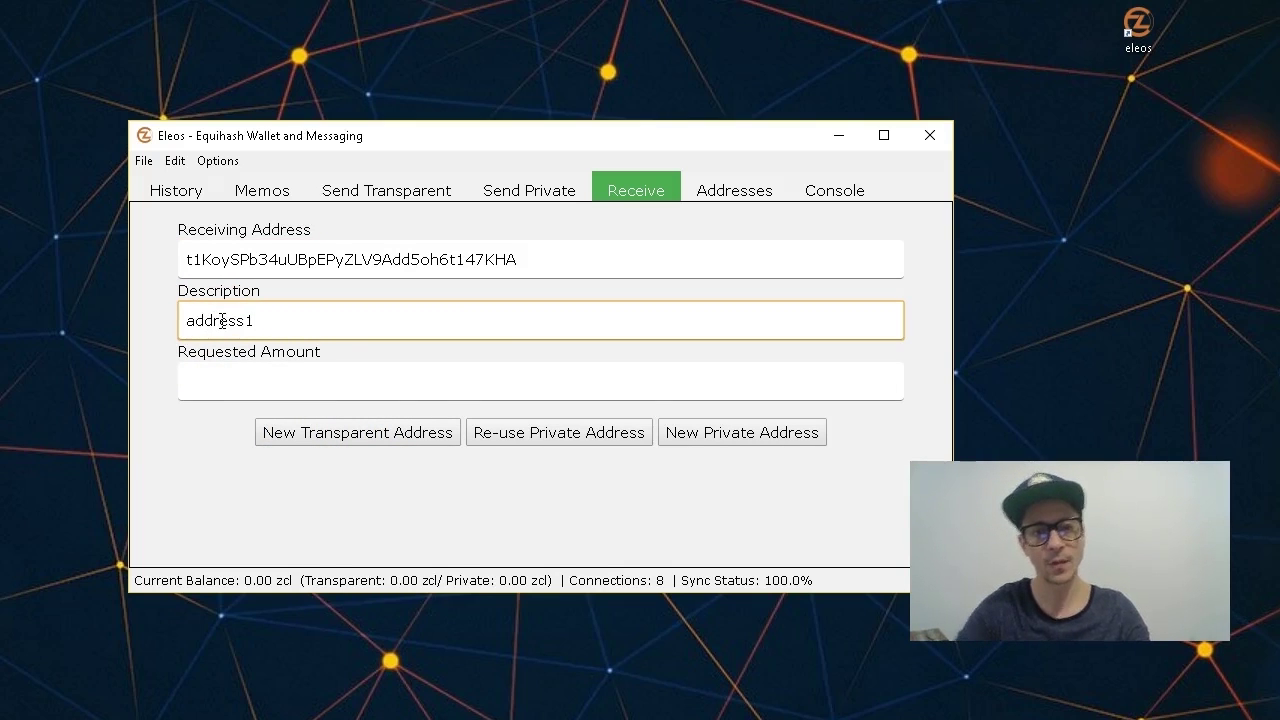
pyautogui.click(239, 391)
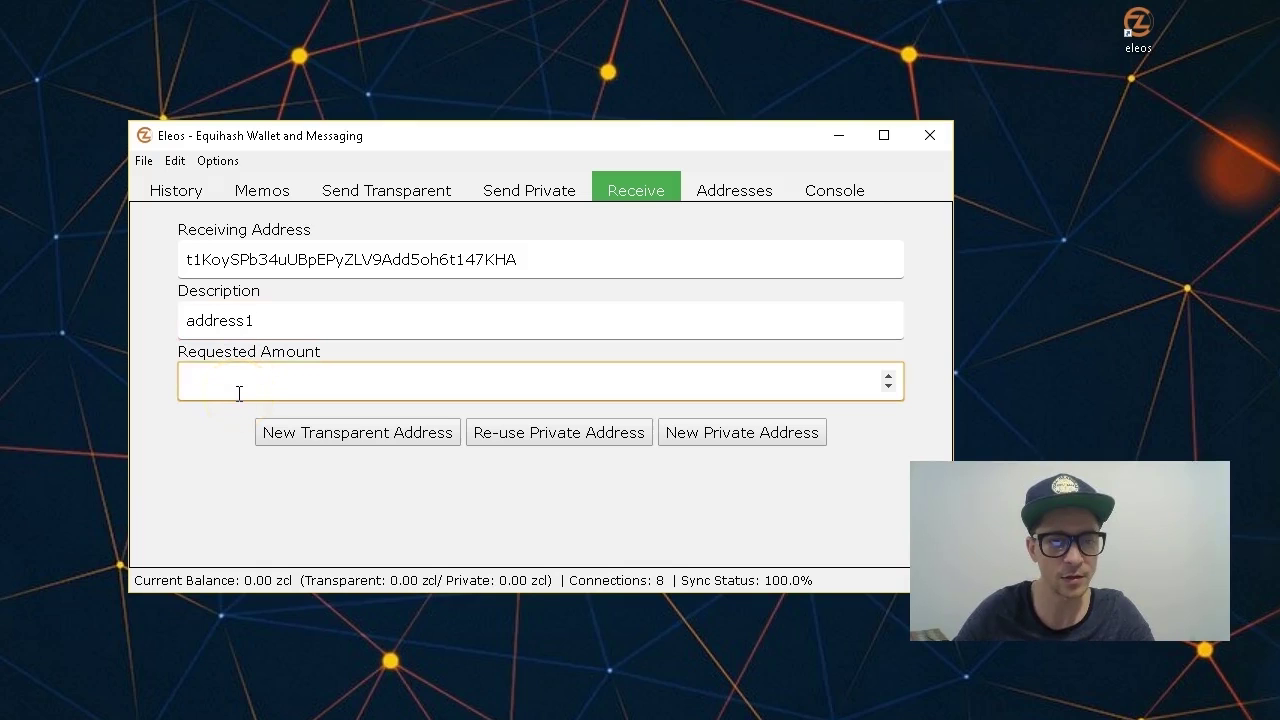
pyautogui.moveTo(530, 261); pyautogui.dragTo(180, 258)
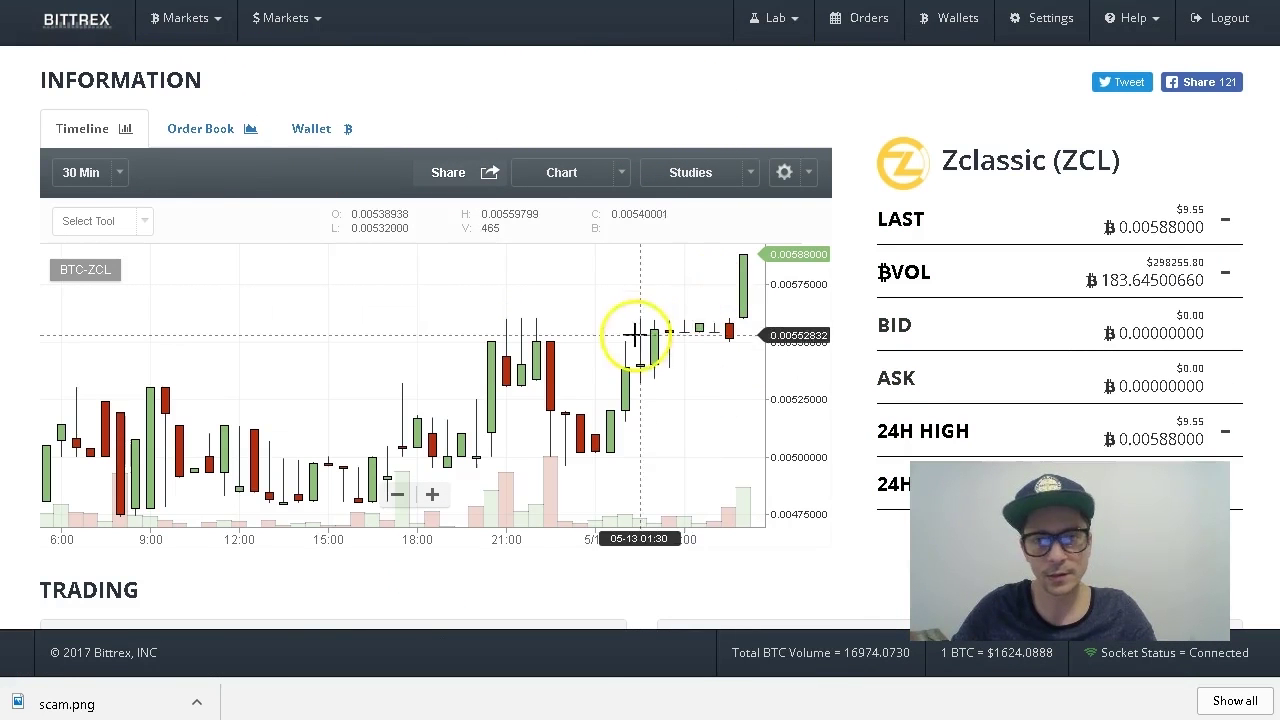
# Zoom out the ZCL chart and switch to the Wallet tab's deposit and withdrawal forms.
pyautogui.scroll(-2, 709, 349)
pyautogui.scroll(-2, 750, 320)
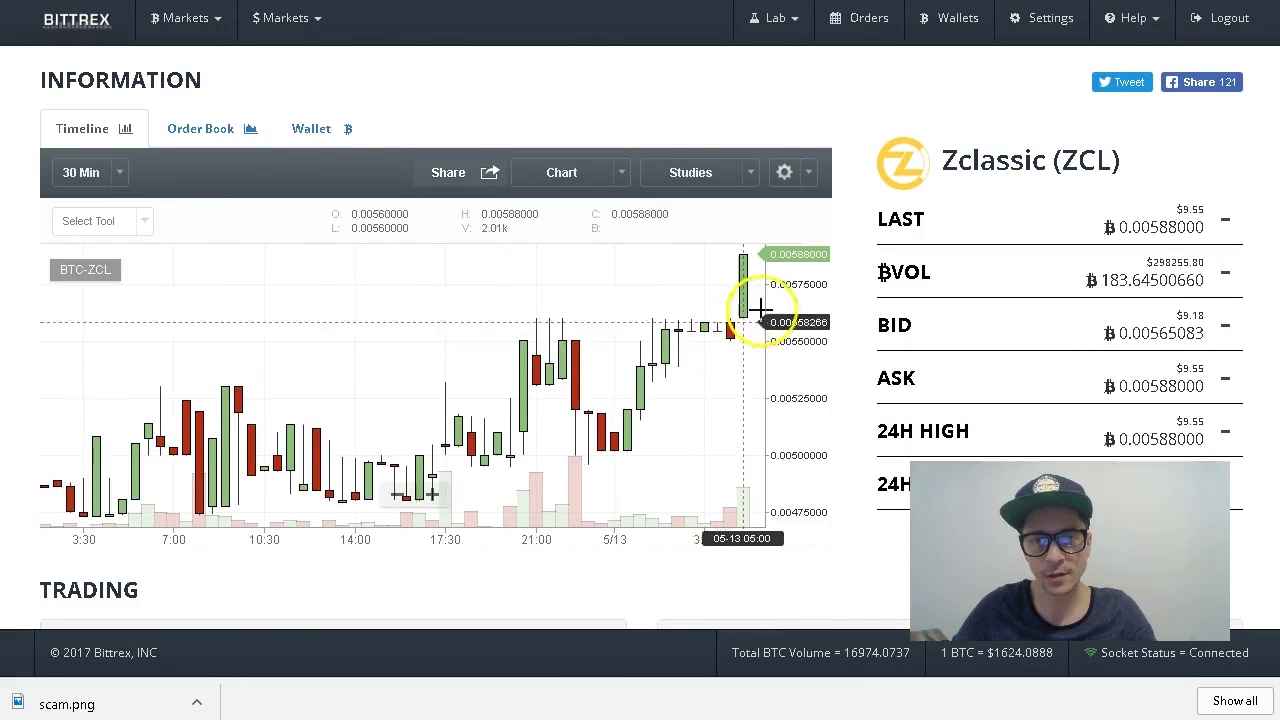
pyautogui.scroll(-2, 757, 290)
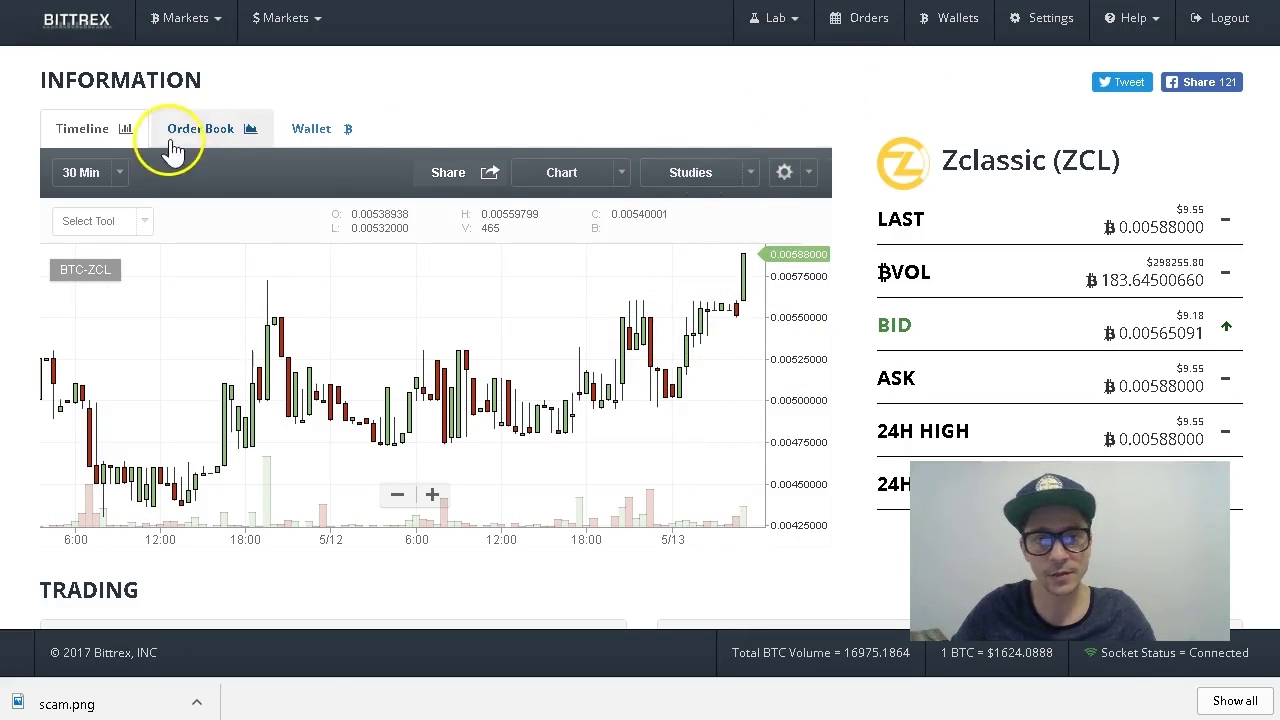
pyautogui.click(313, 133)
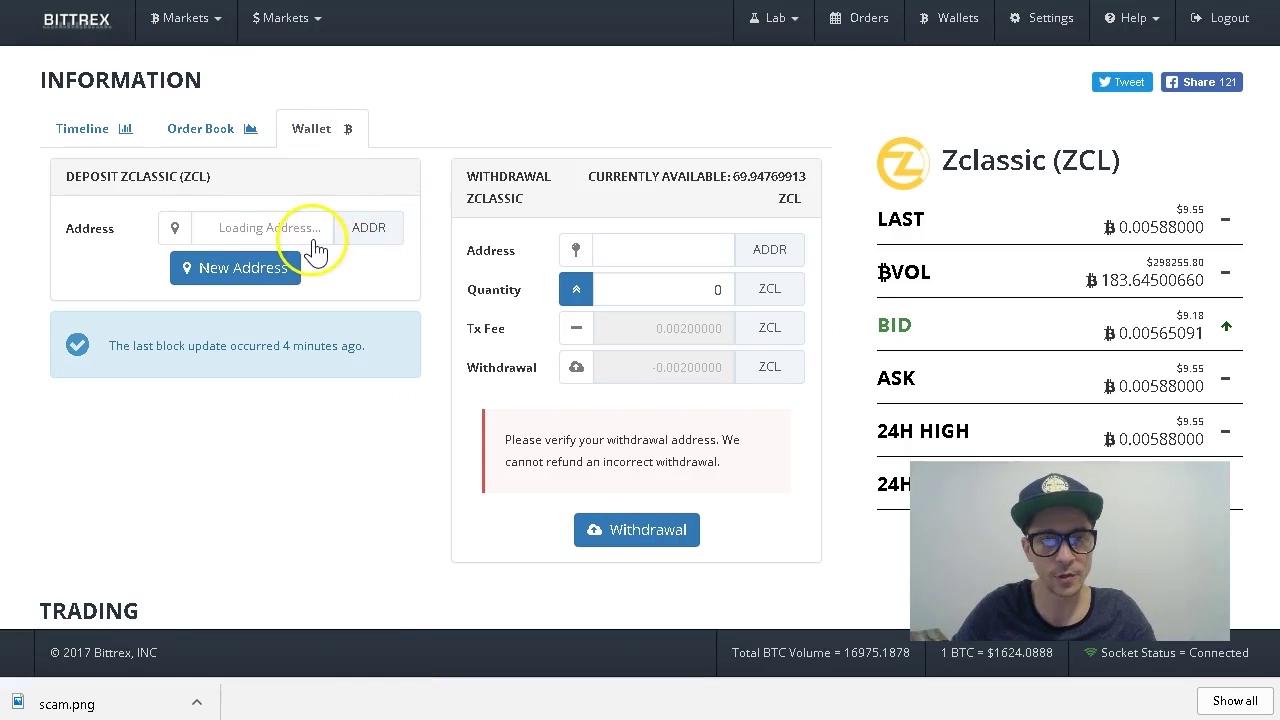
# Paste the Eleos transparent address into the withdrawal Address field.
pyautogui.click(633, 250)
pyautogui.rightClick(633, 250)
pyautogui.click(608, 362)
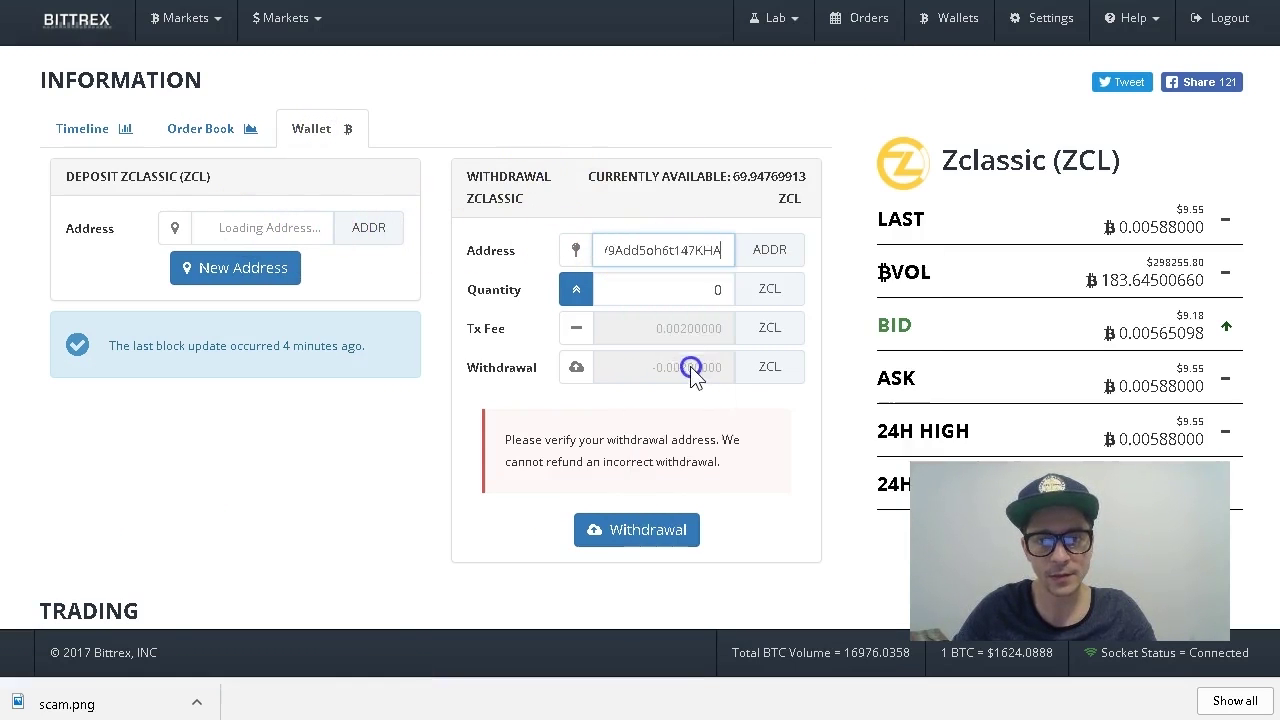
pyautogui.moveTo(651, 251); pyautogui.dragTo(566, 249)
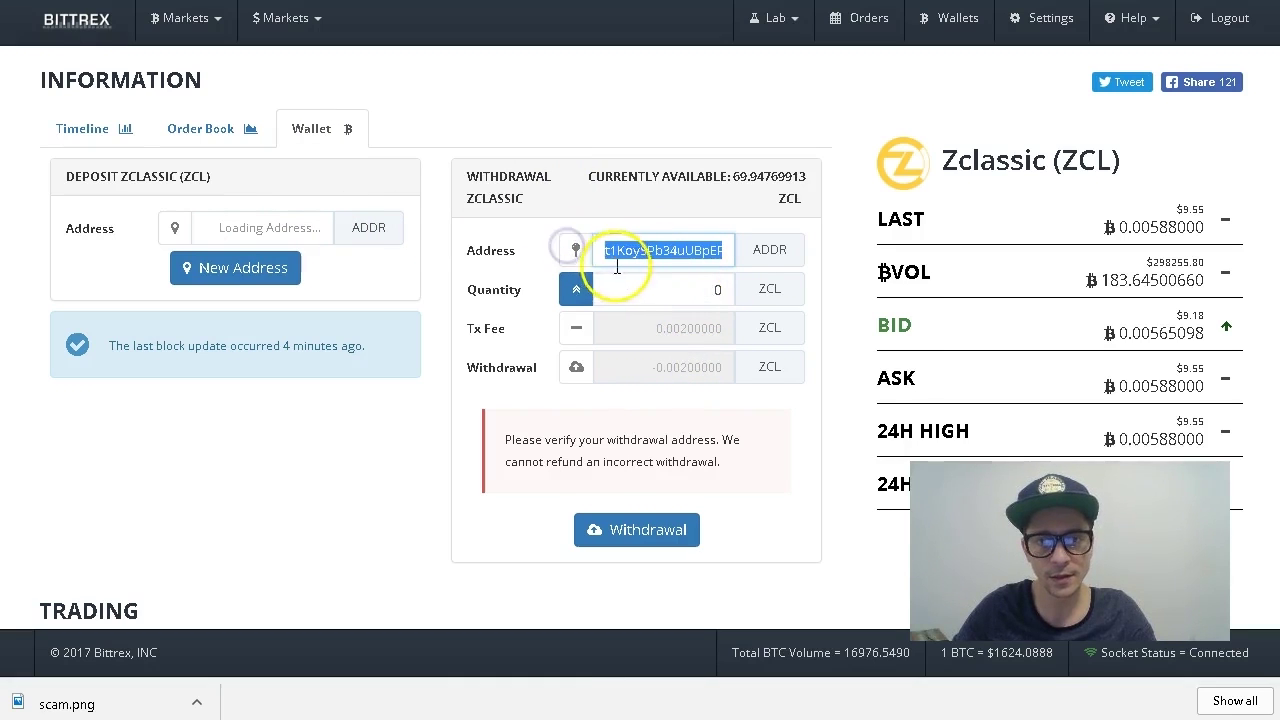
pyautogui.click(612, 252)
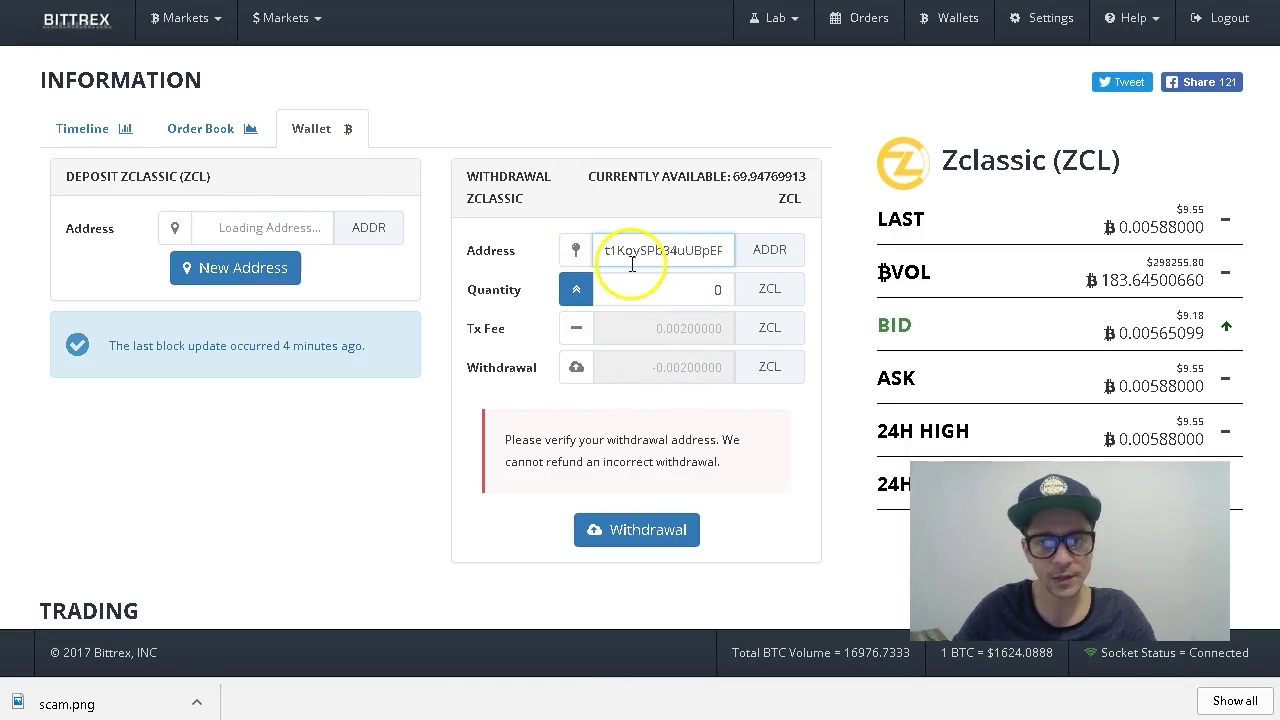
# Enter a withdrawal quantity of 5 ZCL, giving a 0.002 fee and 4.998 ZCL net.
pyautogui.moveTo(709, 289); pyautogui.dragTo(755, 289)
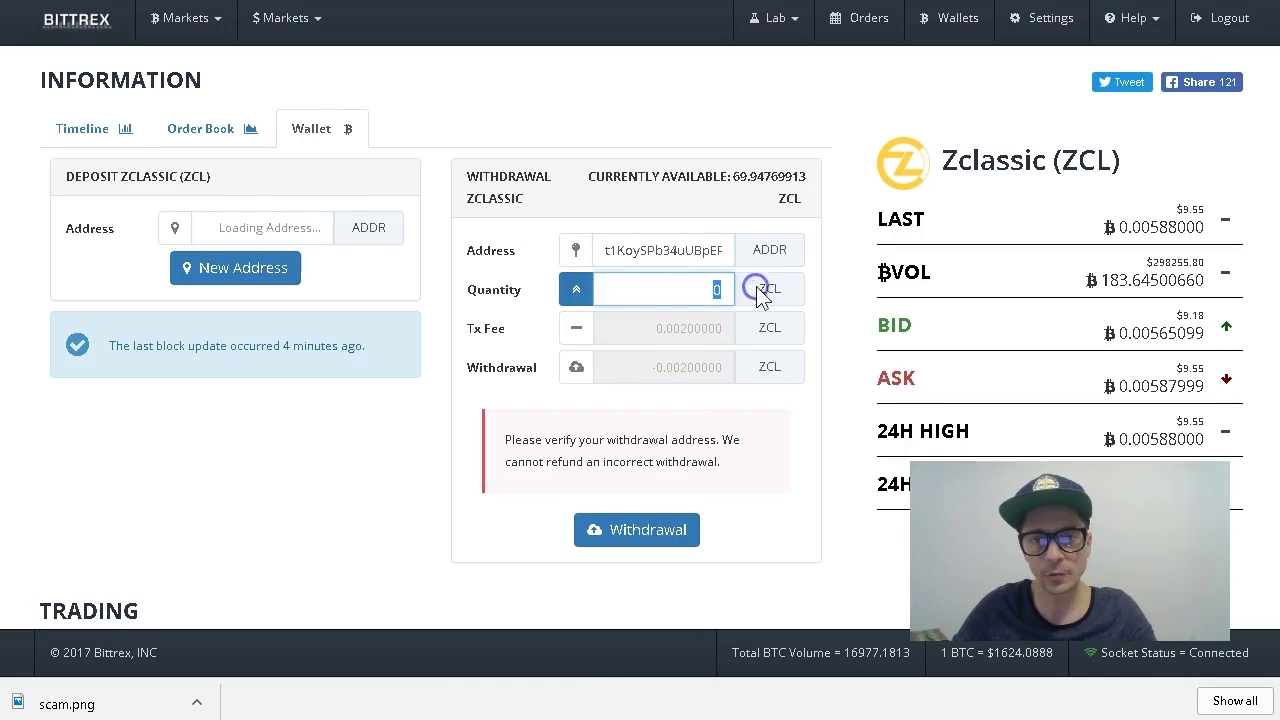
pyautogui.write('100')
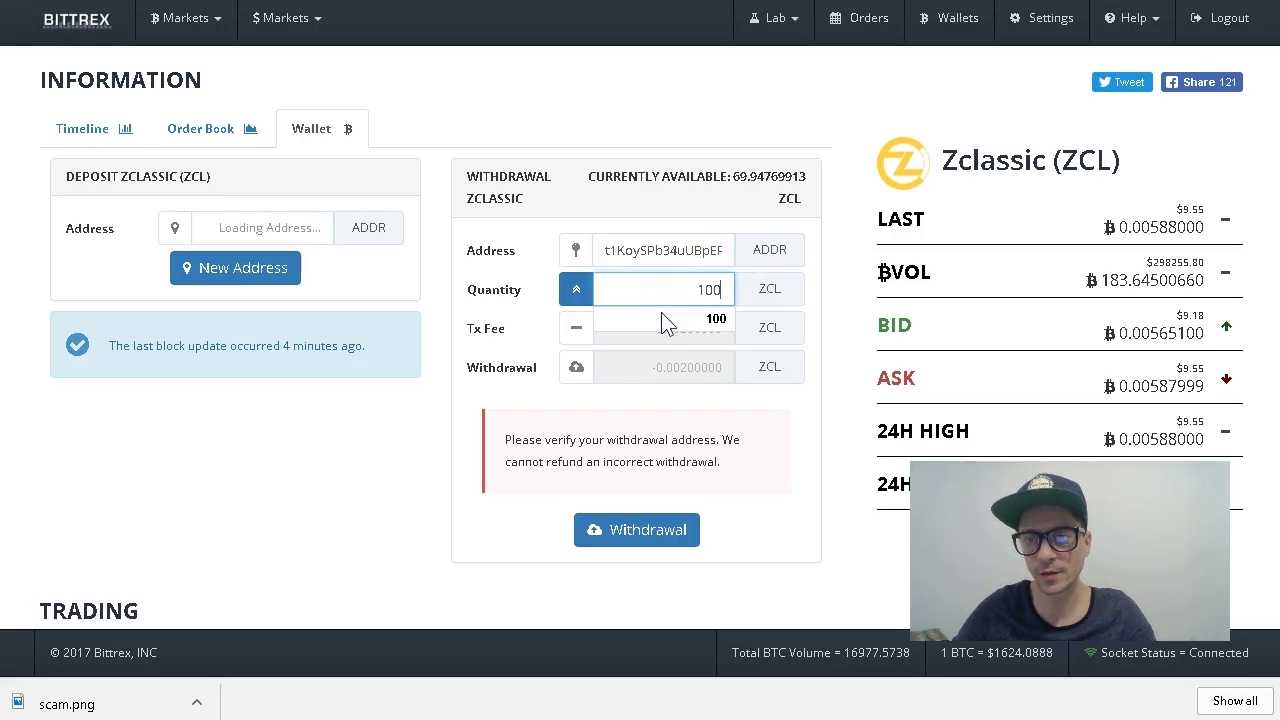
pyautogui.press('BackSpace')
pyautogui.press('BackSpace')
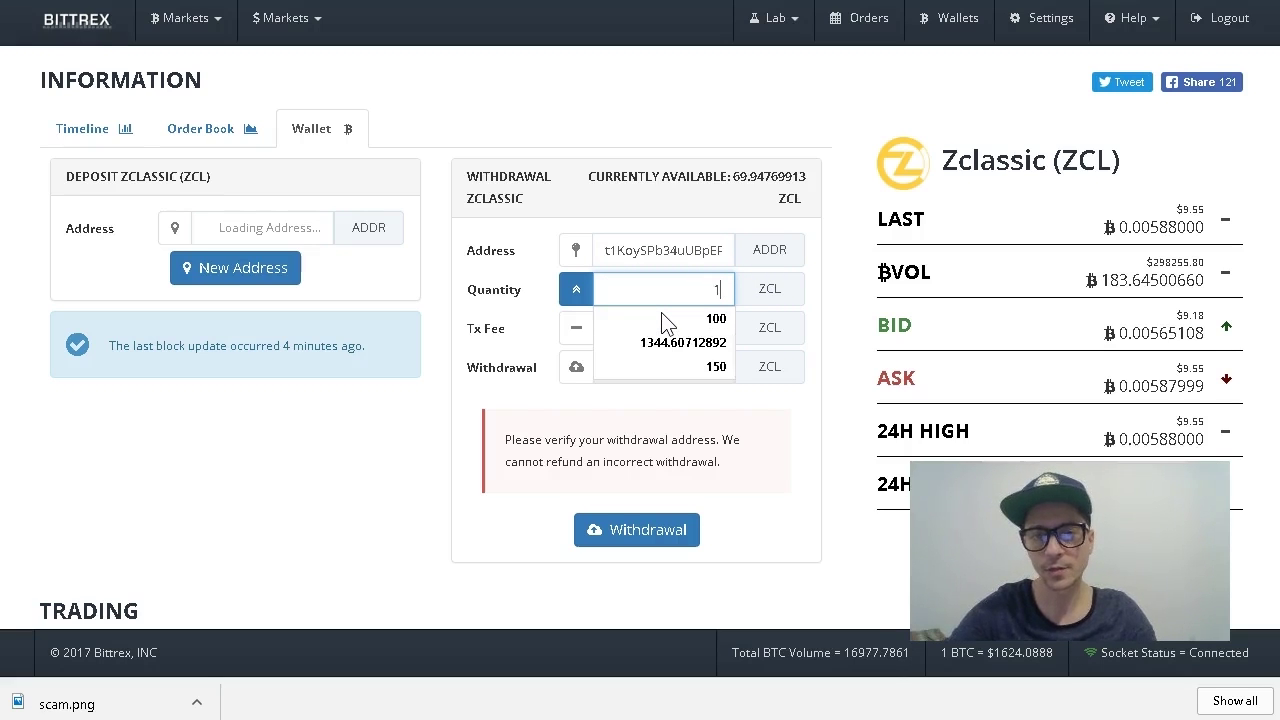
pyautogui.press('BackSpace')
pyautogui.write('5')
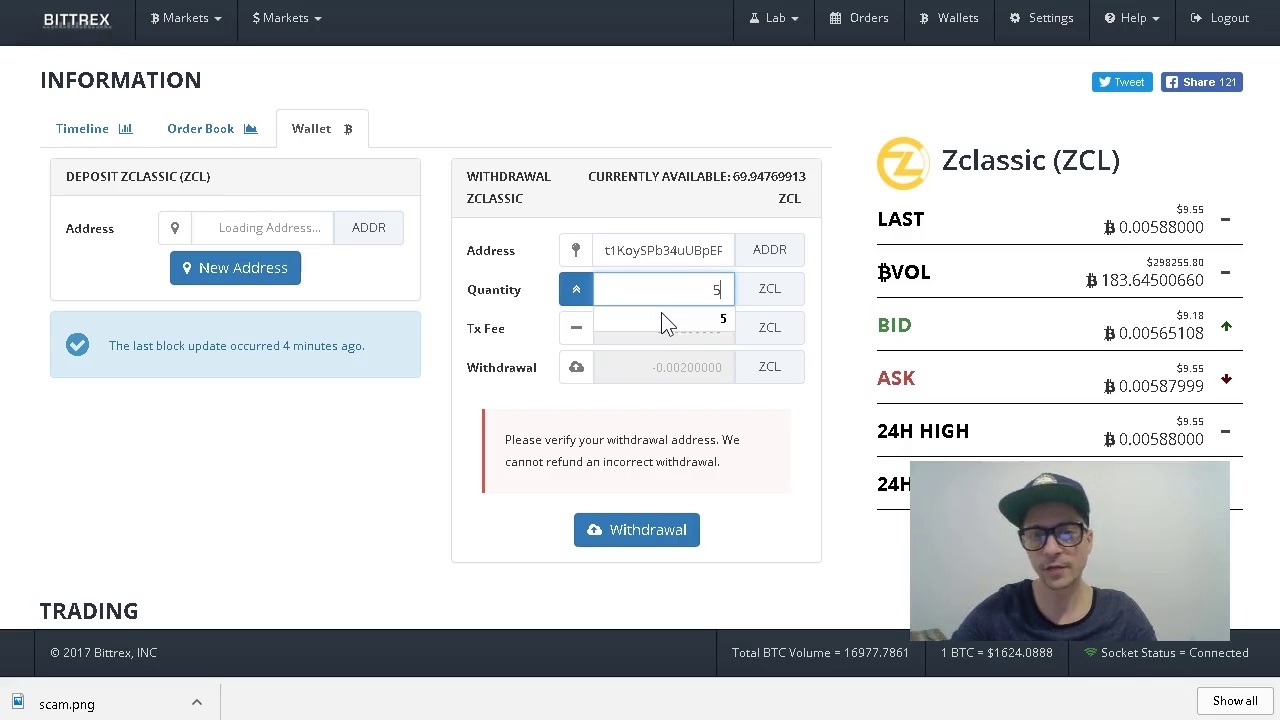
pyautogui.click(834, 277)
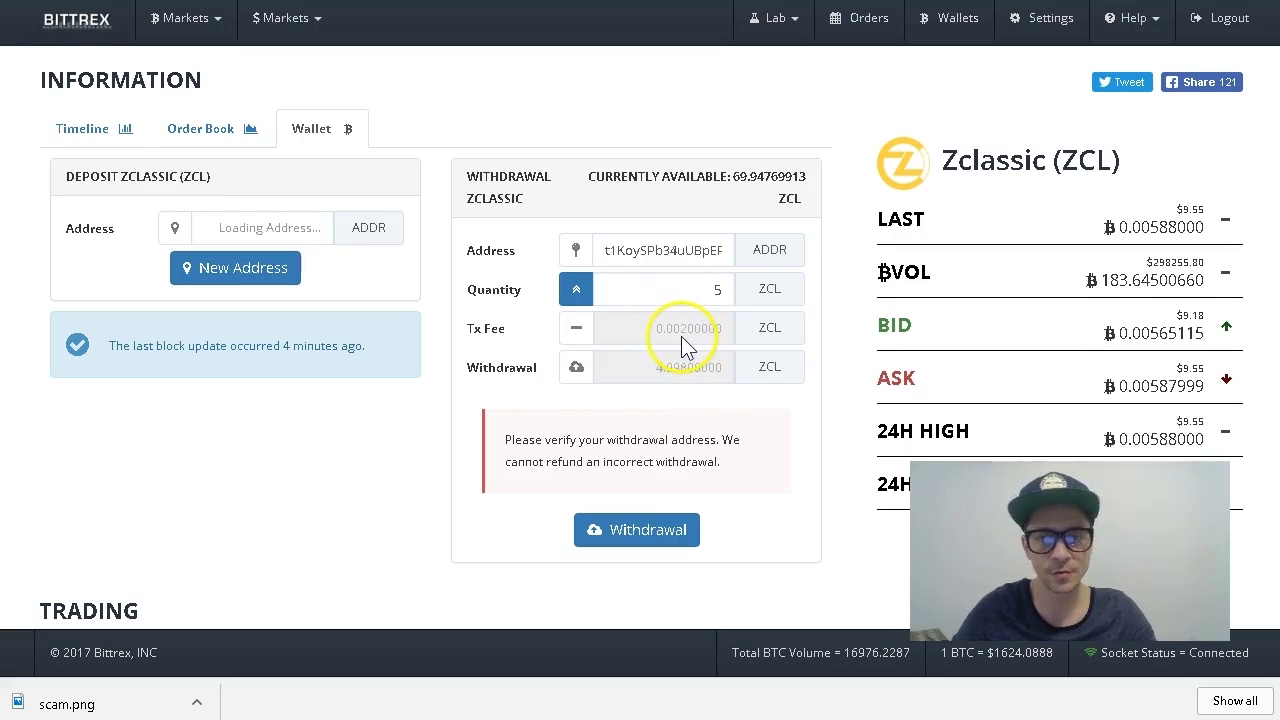
# Submit the 5 ZCL withdrawal, confirm it with the two-factor code, and view the Wallets history.
pyautogui.click(645, 531)
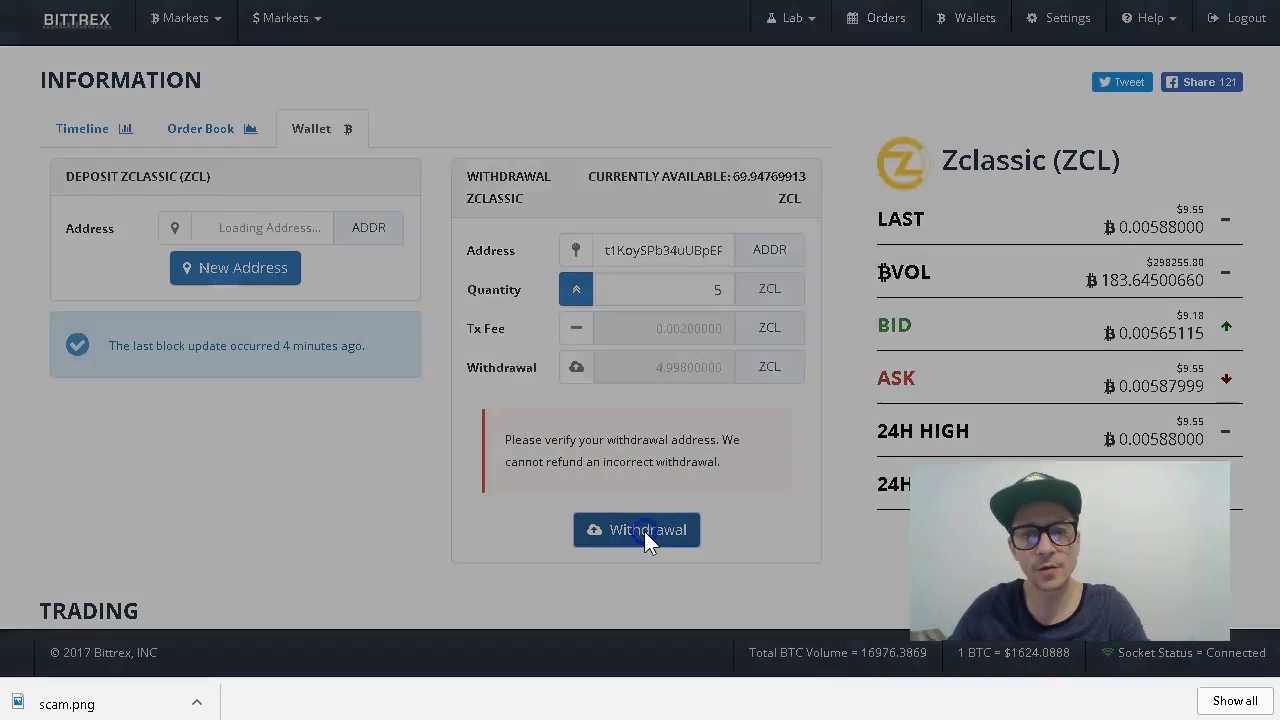
pyautogui.click(905, 366)
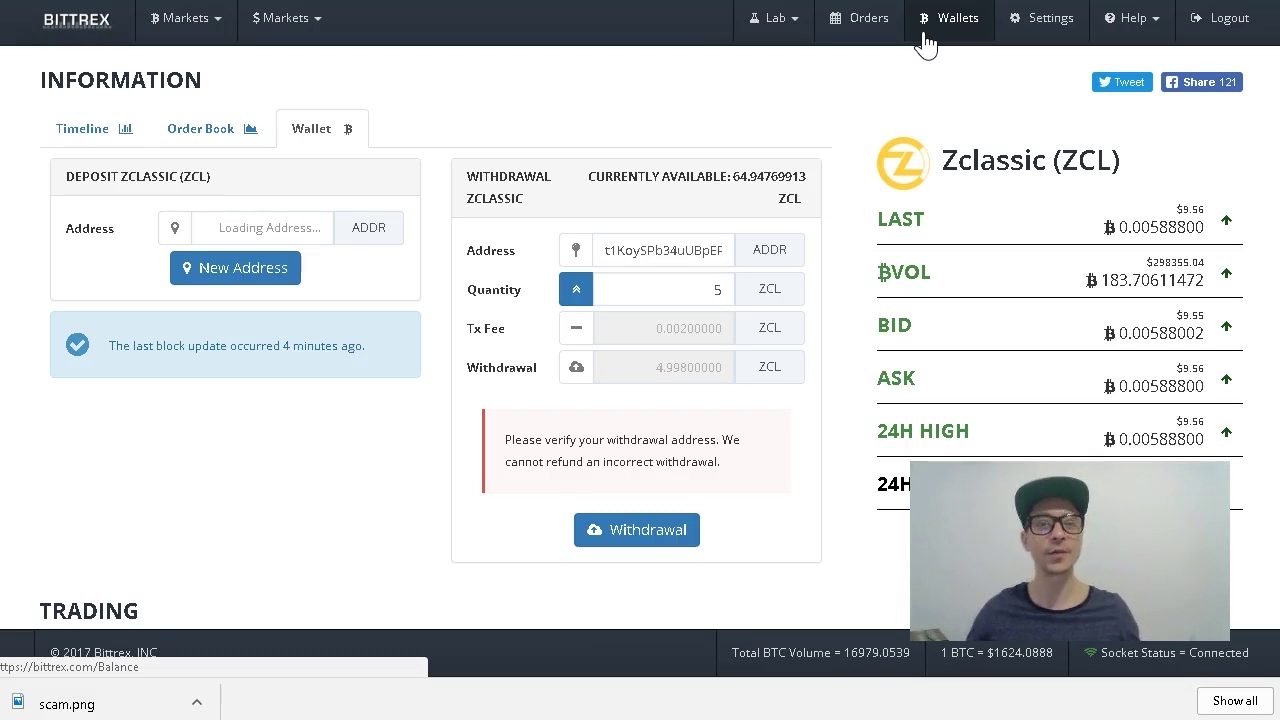
pyautogui.click(926, 40)
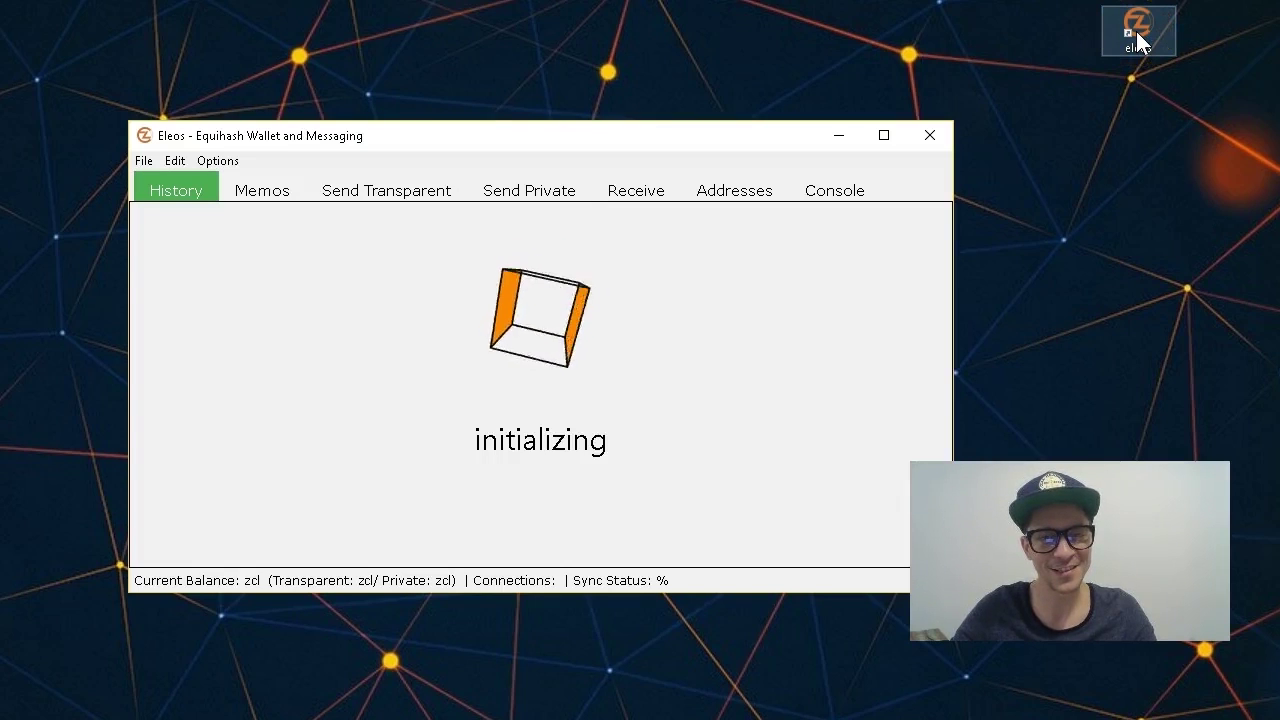
# Inspect the incoming 4.998 ZCL transaction's details, dismiss them, and reposition the wallet window.
pyautogui.click(1053, 68)
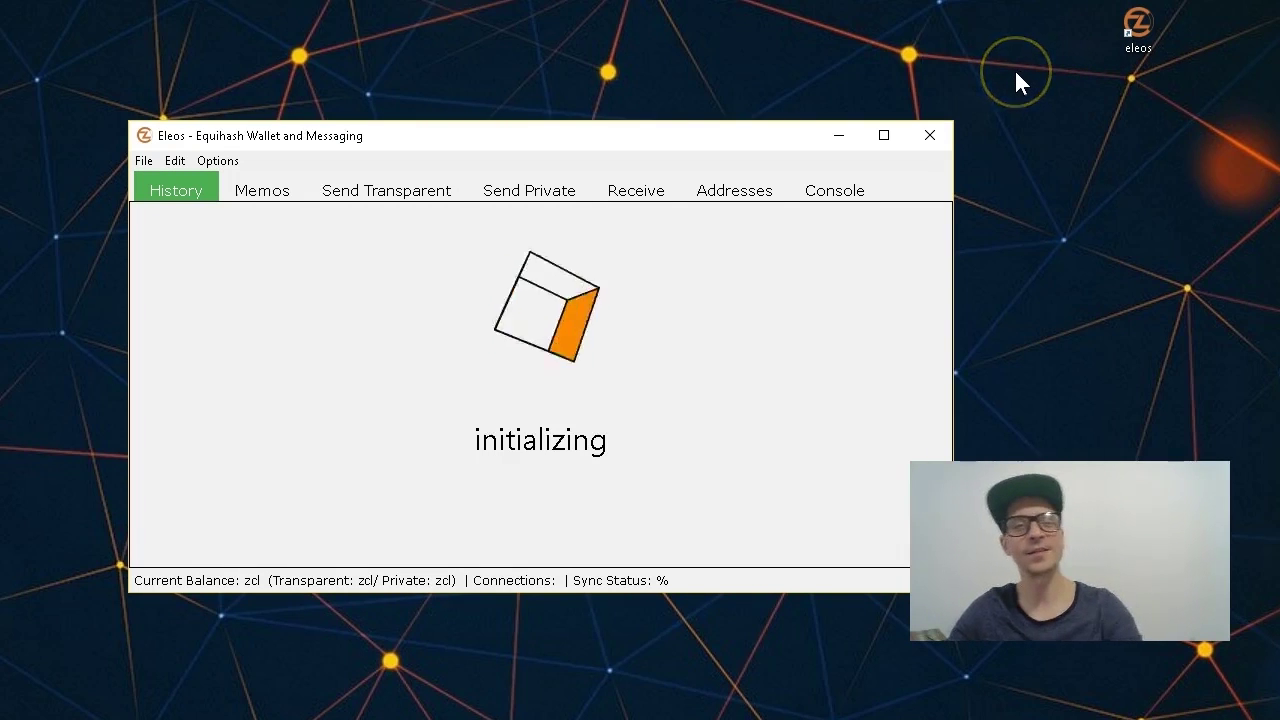
pyautogui.click(931, 113)
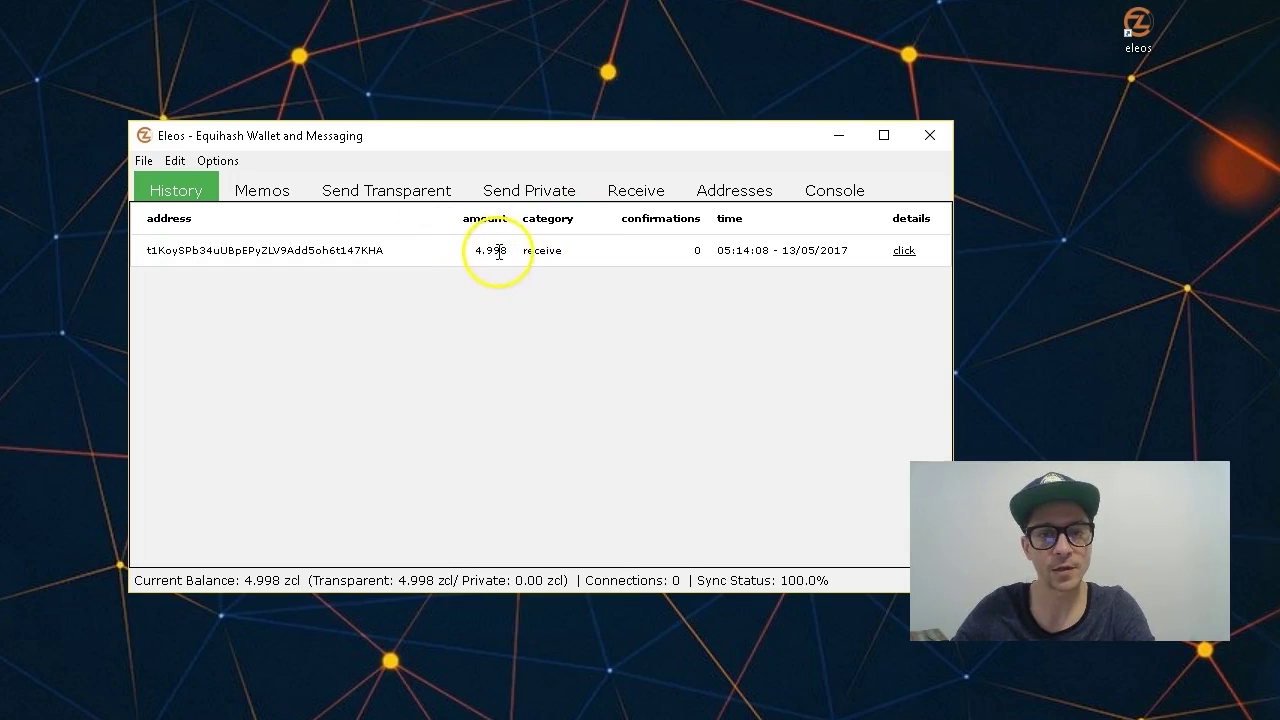
pyautogui.click(905, 252)
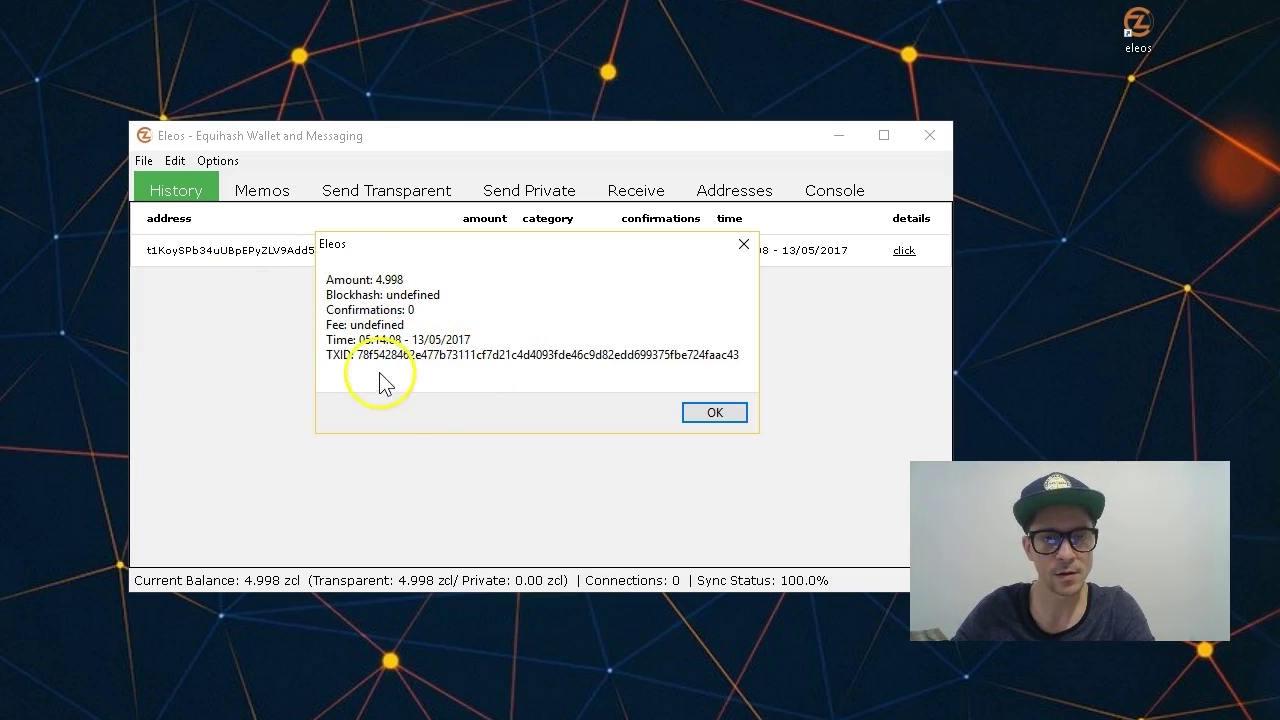
pyautogui.click(718, 412)
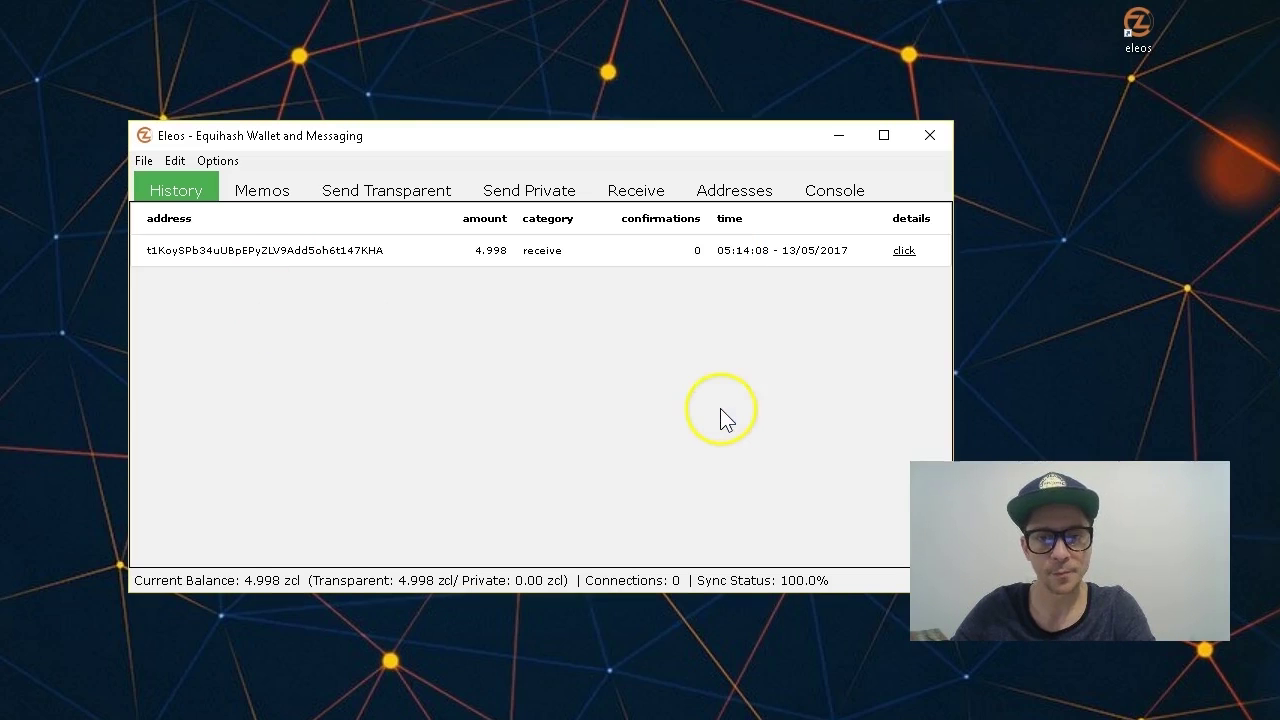
pyautogui.moveTo(600, 135); pyautogui.dragTo(534, 57)
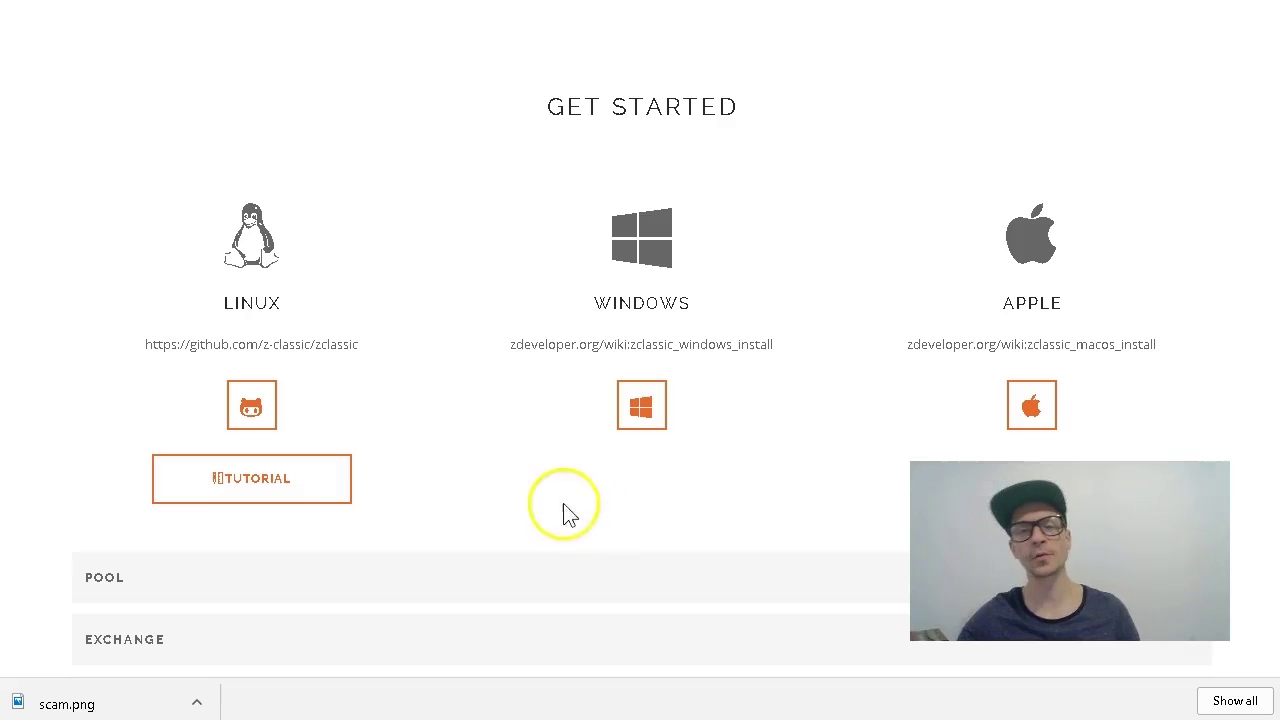
# Scroll the Zclassic homepage back up to the 'Zclassic is financial freedom' banner.
pyautogui.scroll(3, 564, 515)
pyautogui.scroll(5, 564, 530)
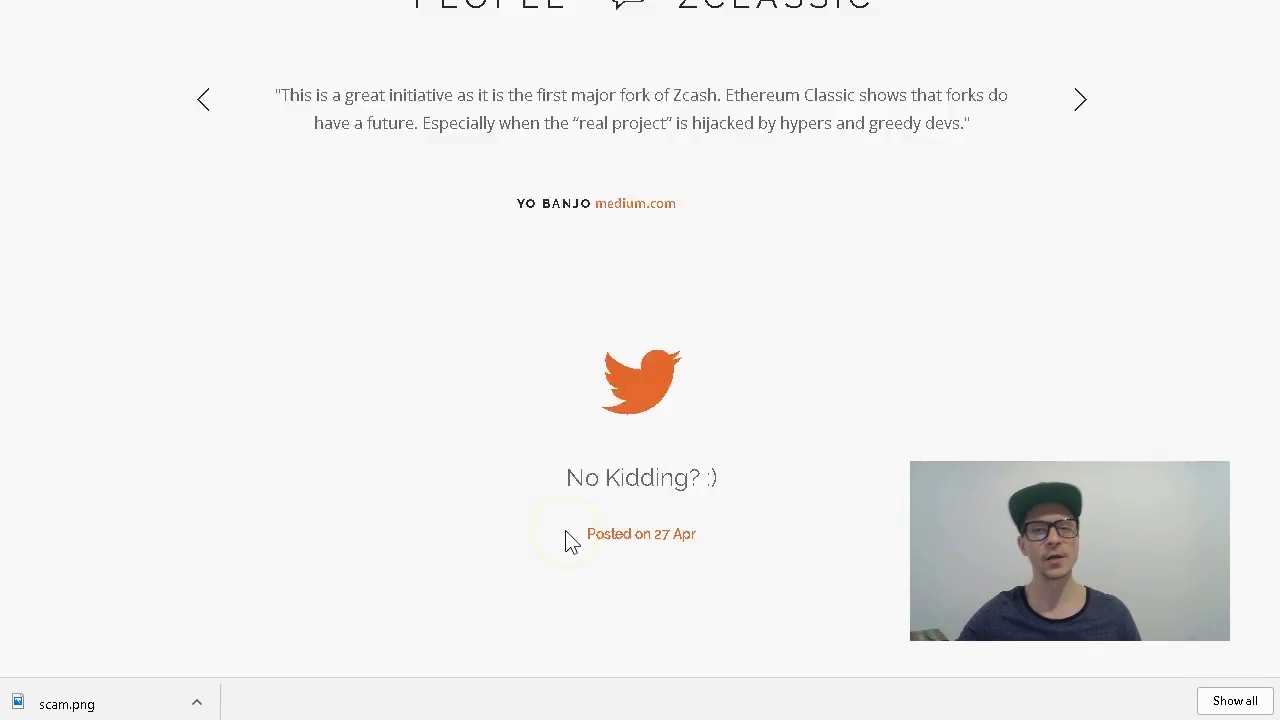
pyautogui.scroll(6, 564, 530)
pyautogui.scroll(4, 566, 532)
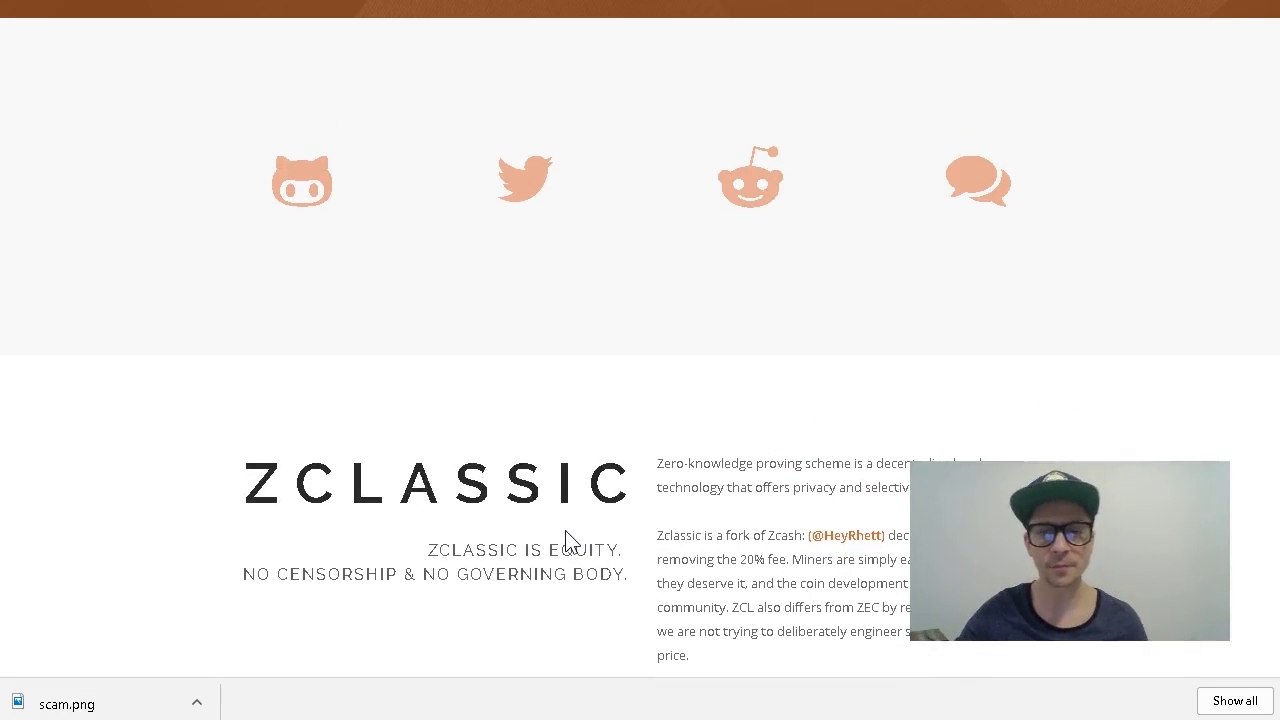
pyautogui.scroll(3, 568, 540)
pyautogui.scroll(3, 570, 541)
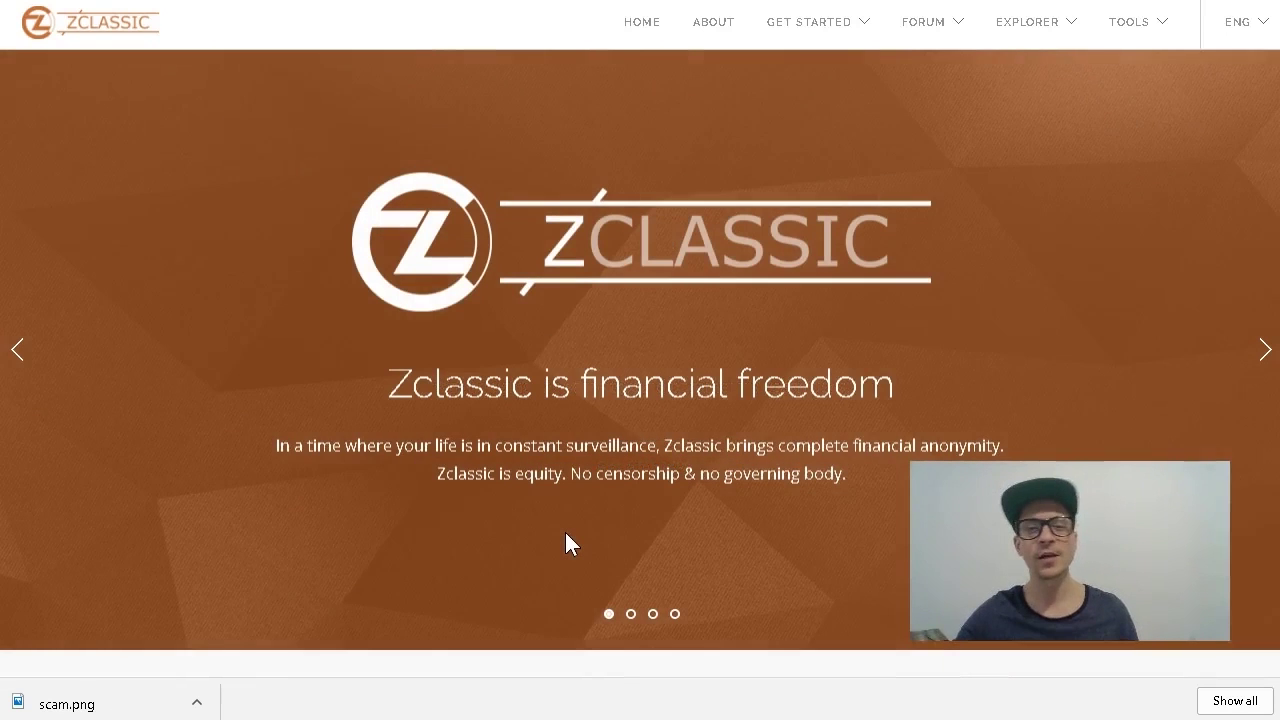
pyautogui.scroll(-2, 566, 543)
pyautogui.scroll(2, 566, 541)
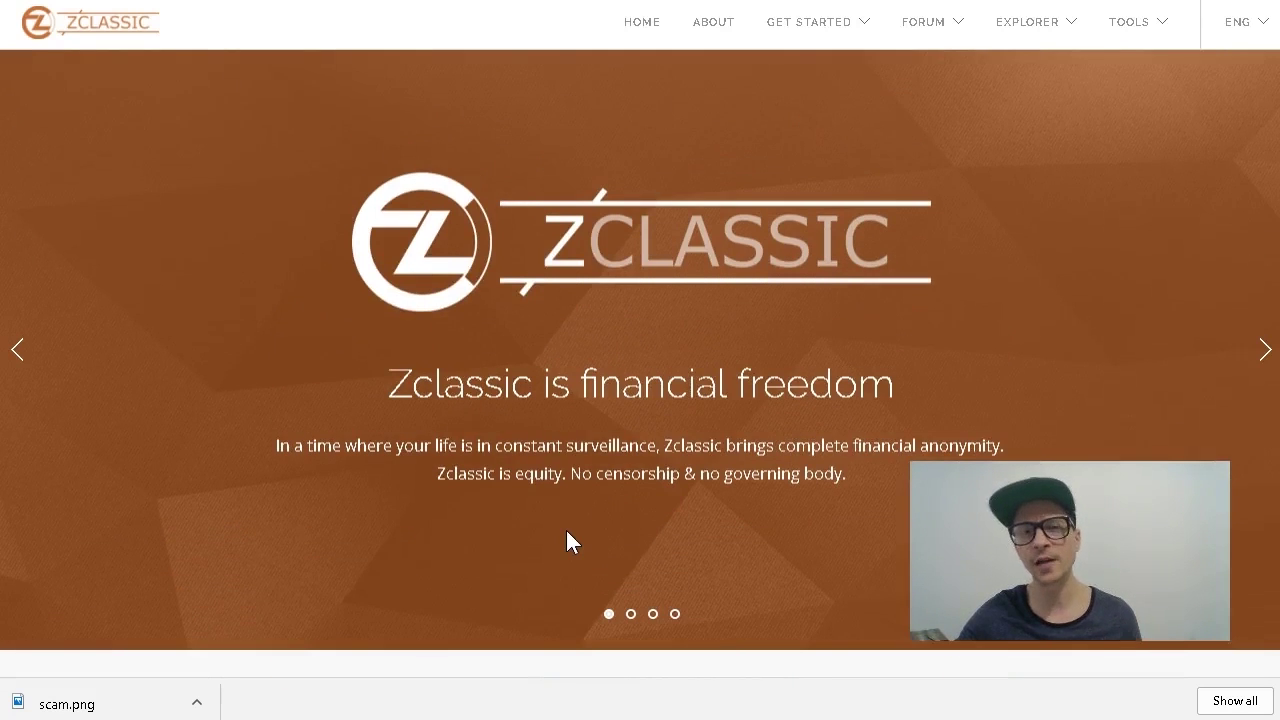